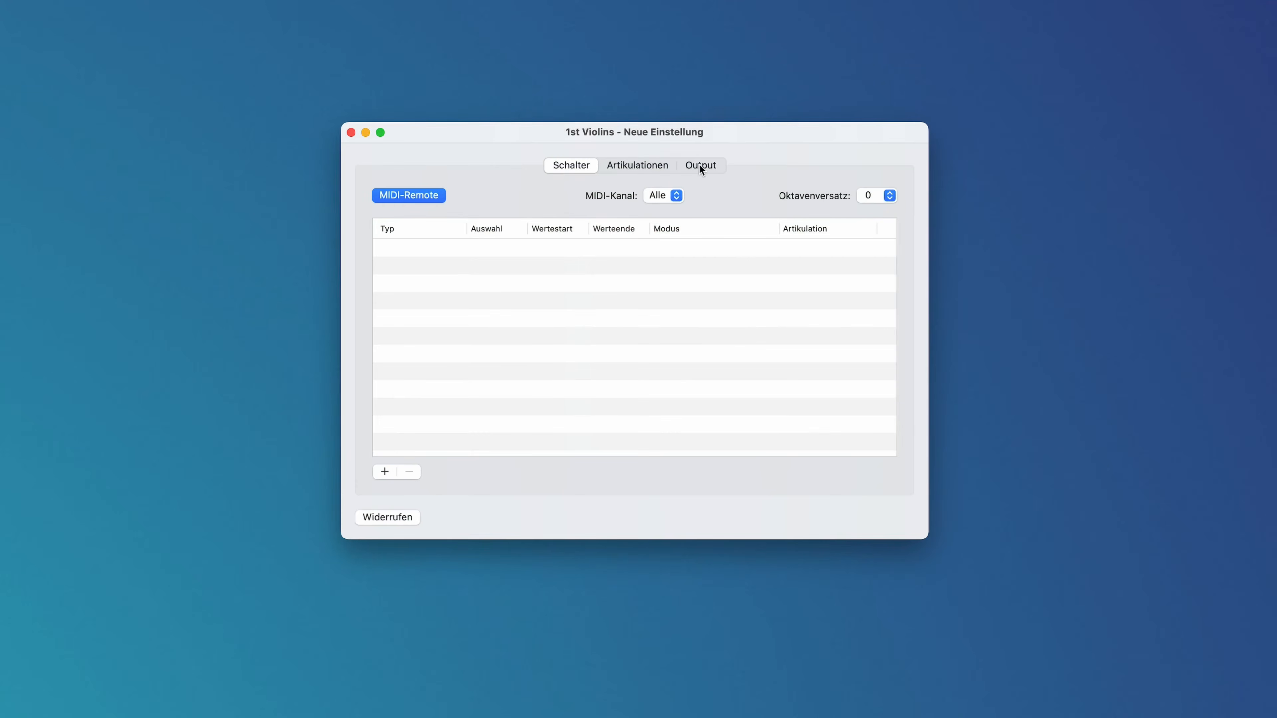
Examine the articulation mapping: the 1st Violins set's output assignments, the X-DAW articulation list and the Articulation Switcher script code.
left_click(701, 168)
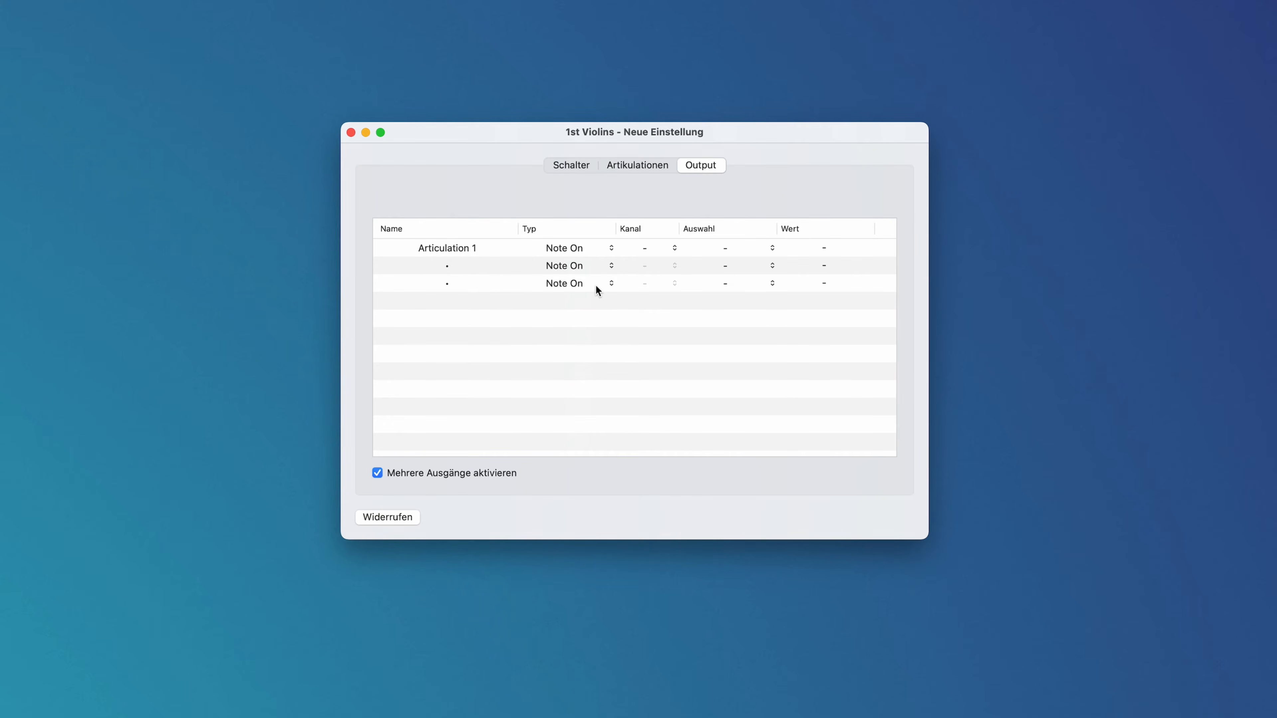
left_click_drag(587, 305, 587, 486)
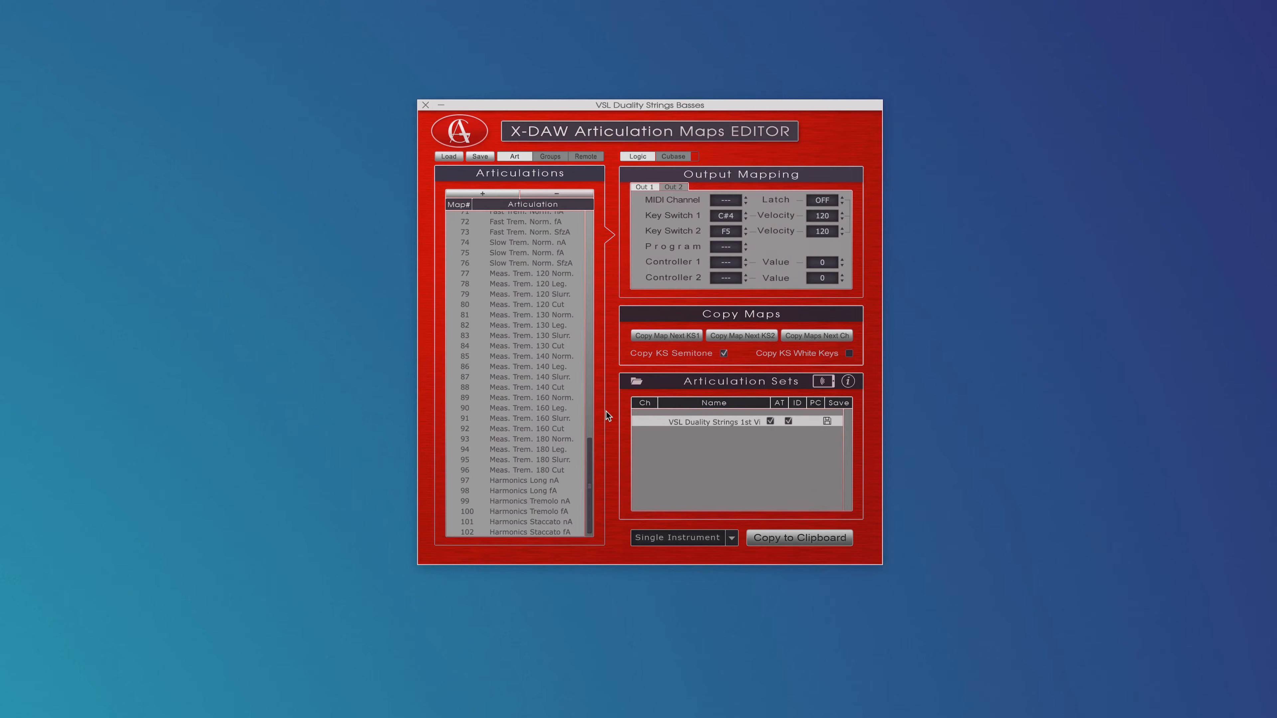
left_click_drag(589, 454, 597, 207)
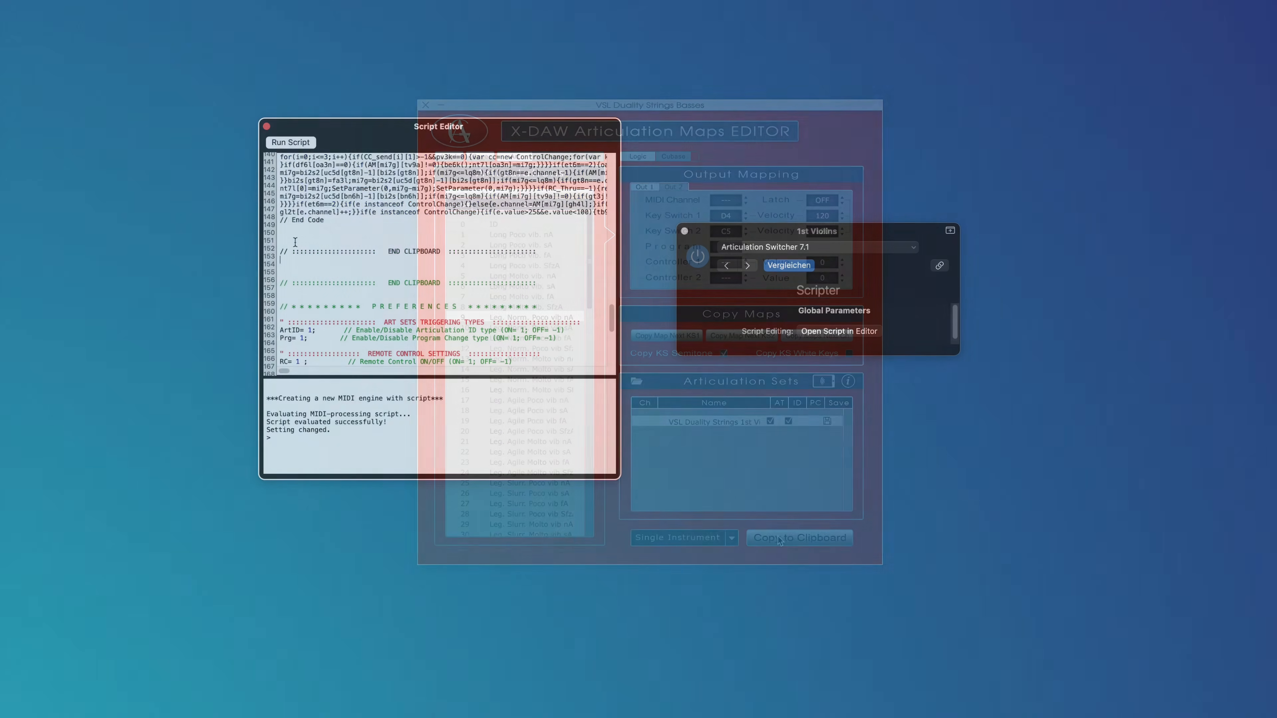
scroll(456, 302, "up", 20)
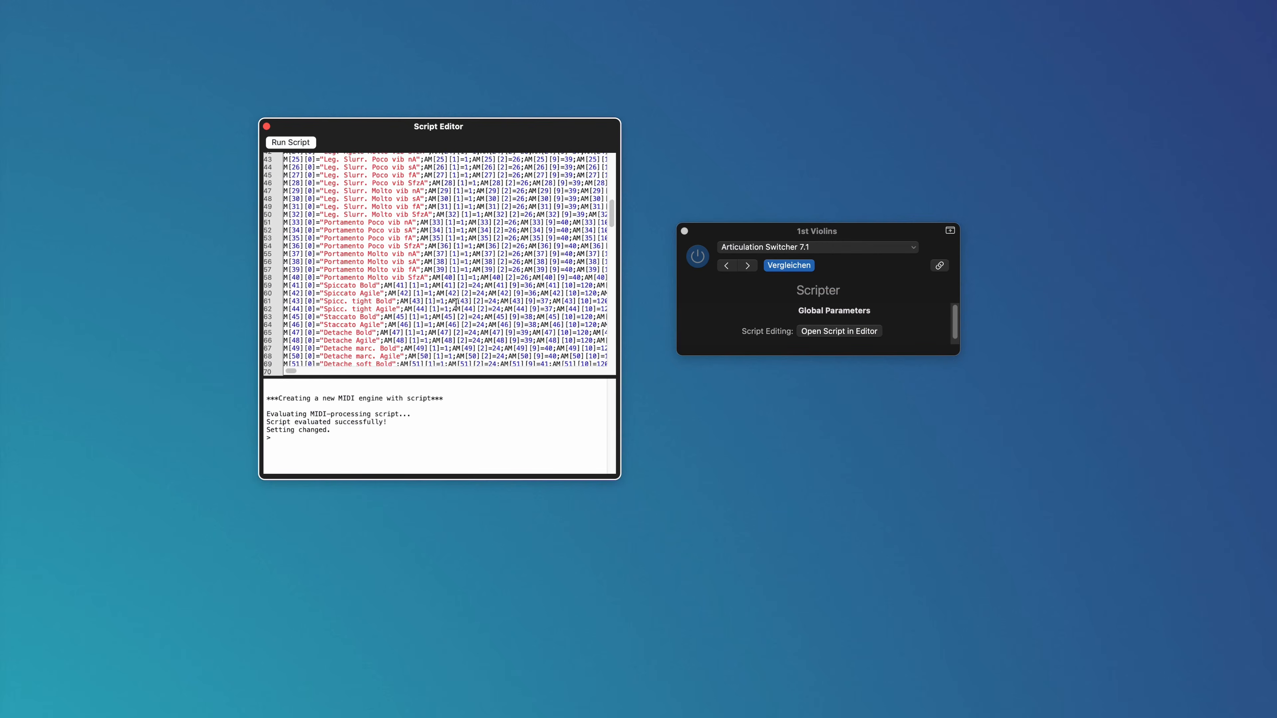
scroll(456, 303, "down", 20)
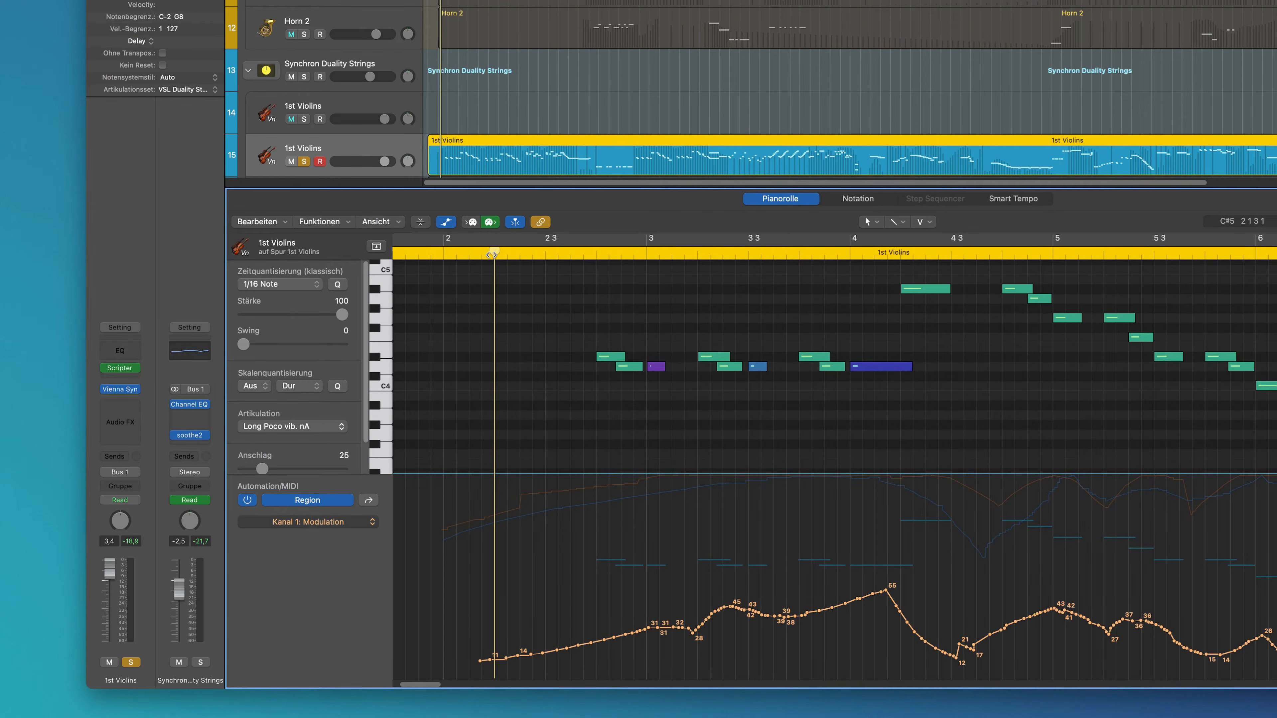
Set the articulation of the short D4 note near bar 3.3 in the 1st Violins region to Col legno Bold and play the passage back.
key("space")
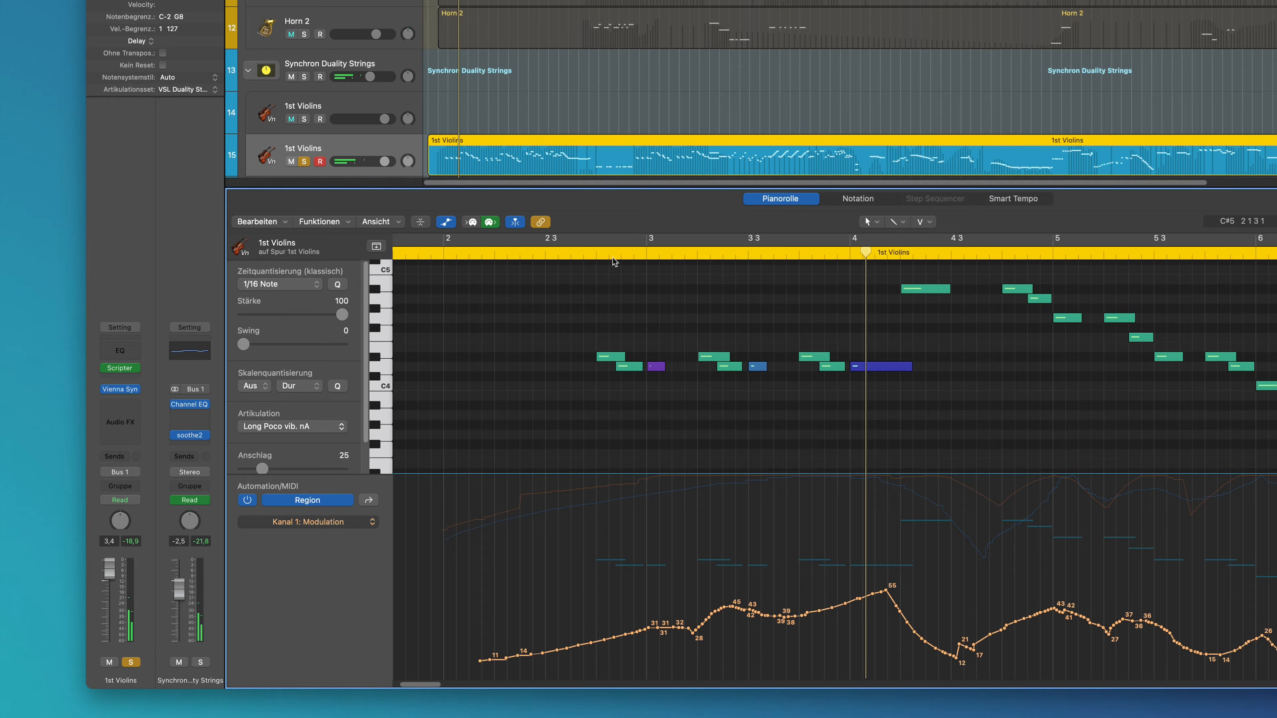
left_click(758, 367)
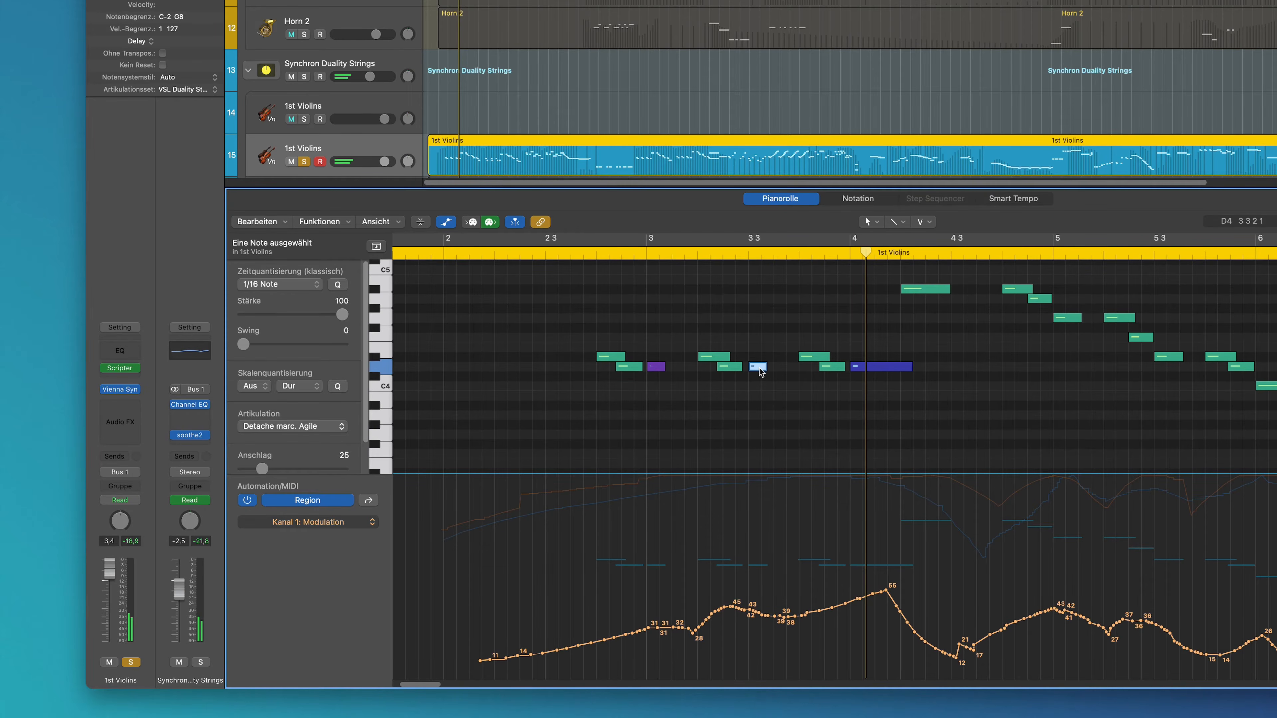
left_click(329, 432)
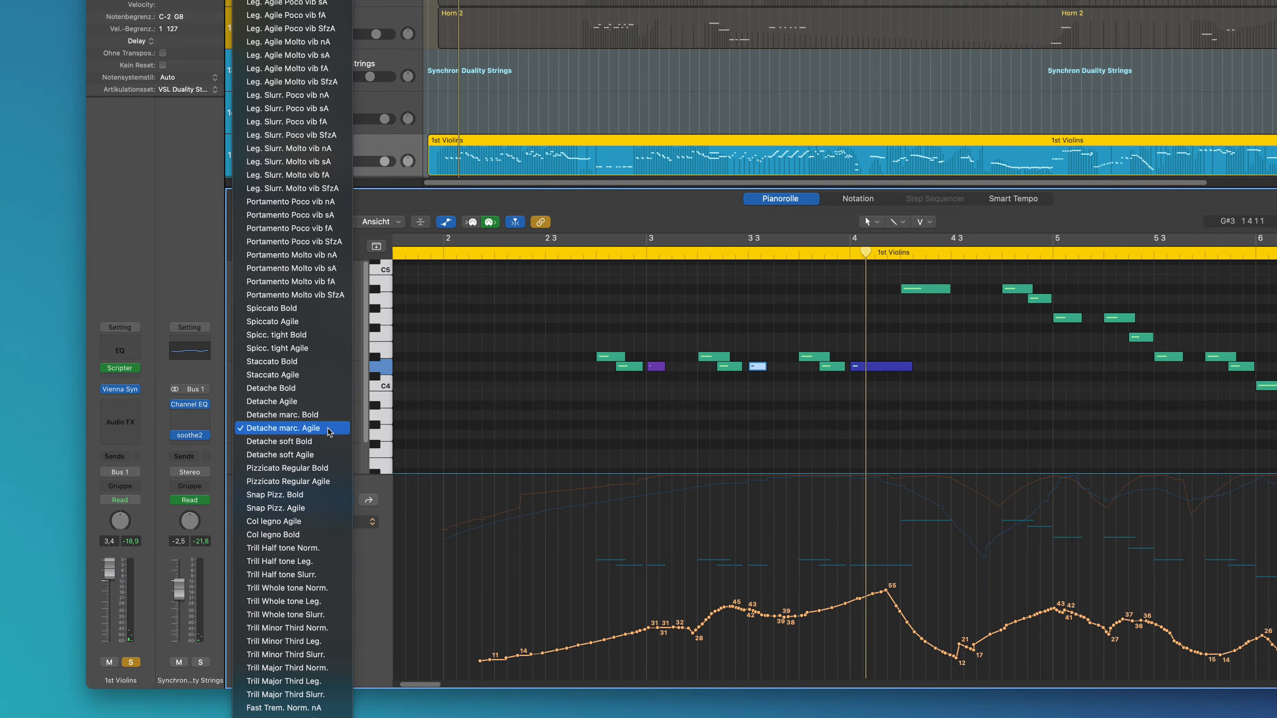
left_click(308, 535)
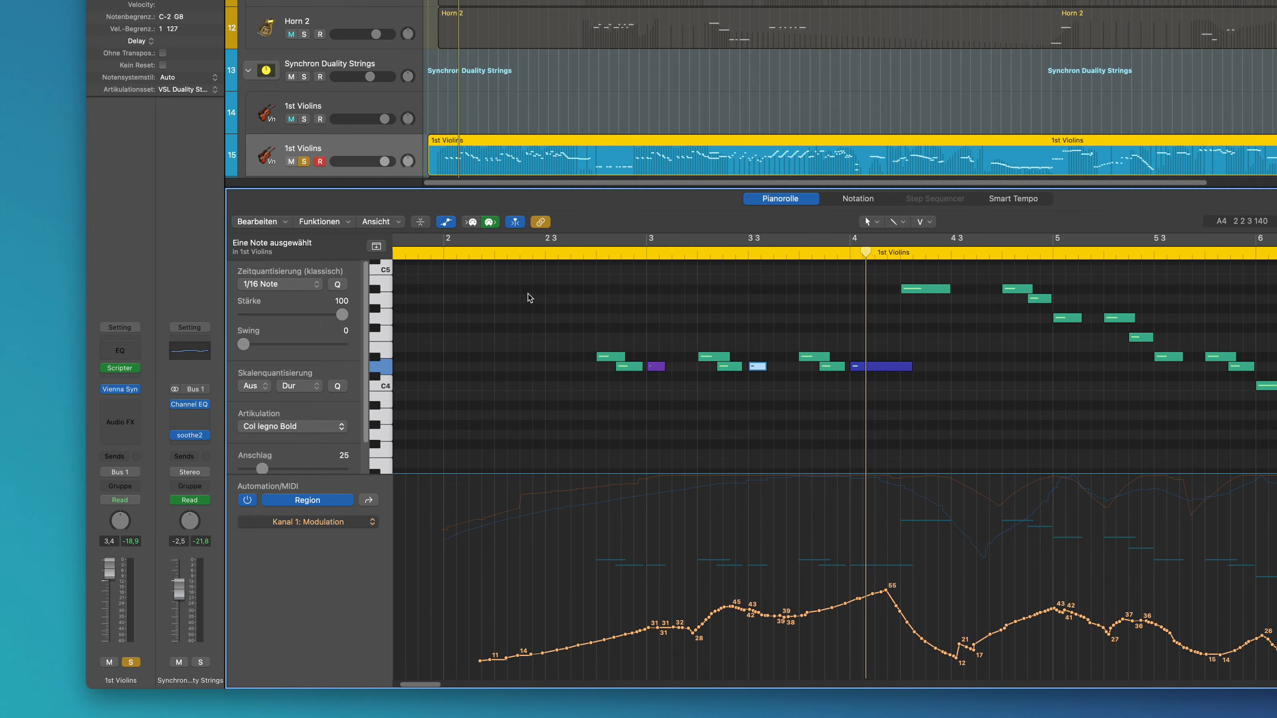
left_click(546, 253)
key("space")
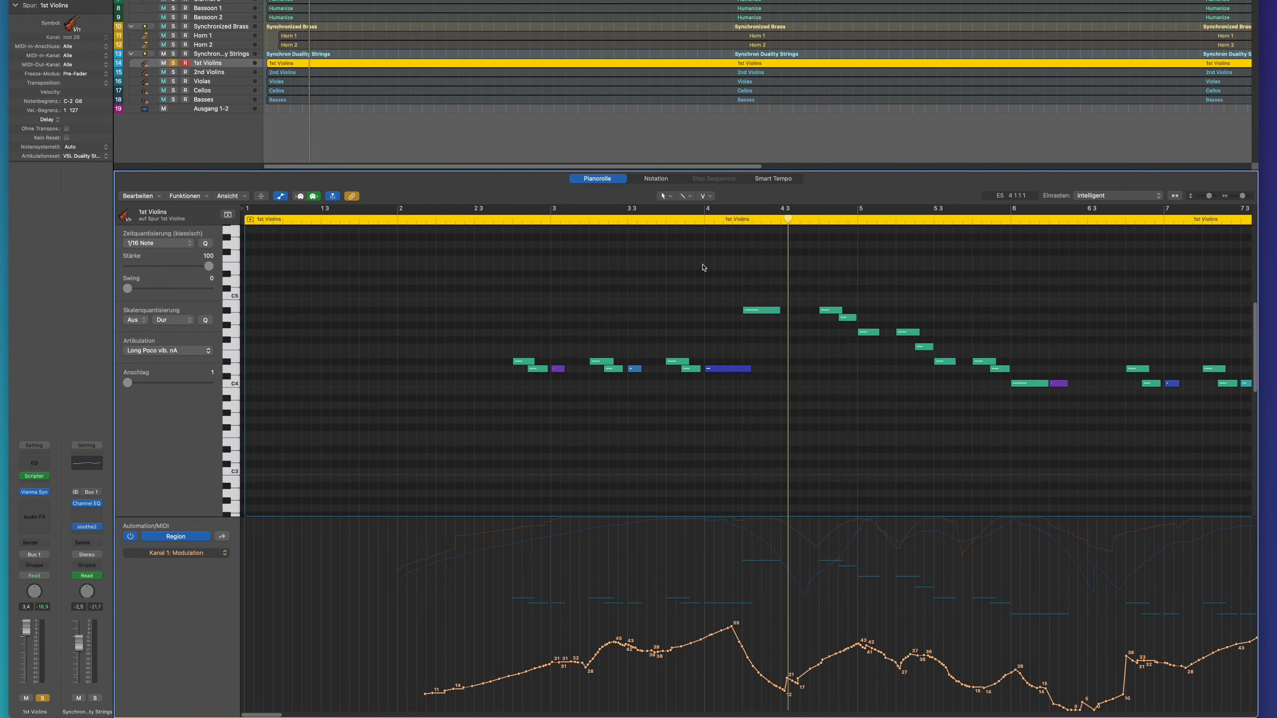
Inspect the articulation choices for the D4 note just before bar 4 in the 1st Violins region without changing the assignment.
left_click(691, 370)
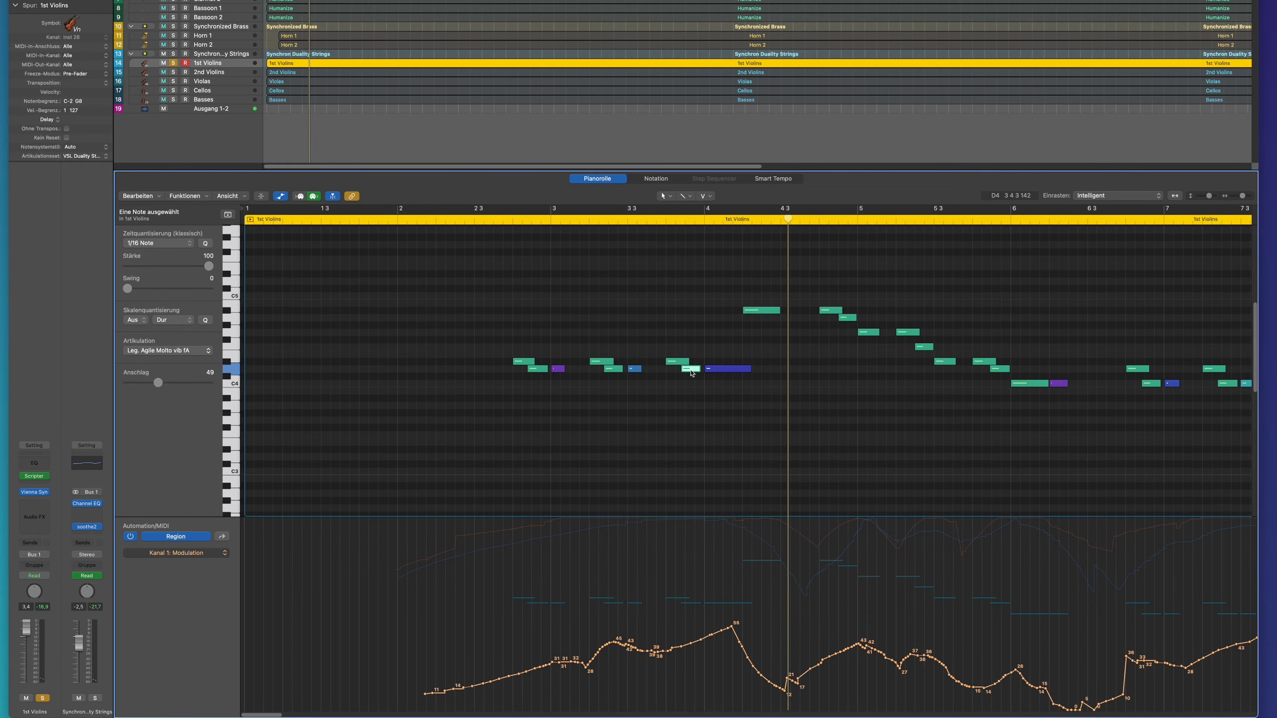
left_click(181, 350)
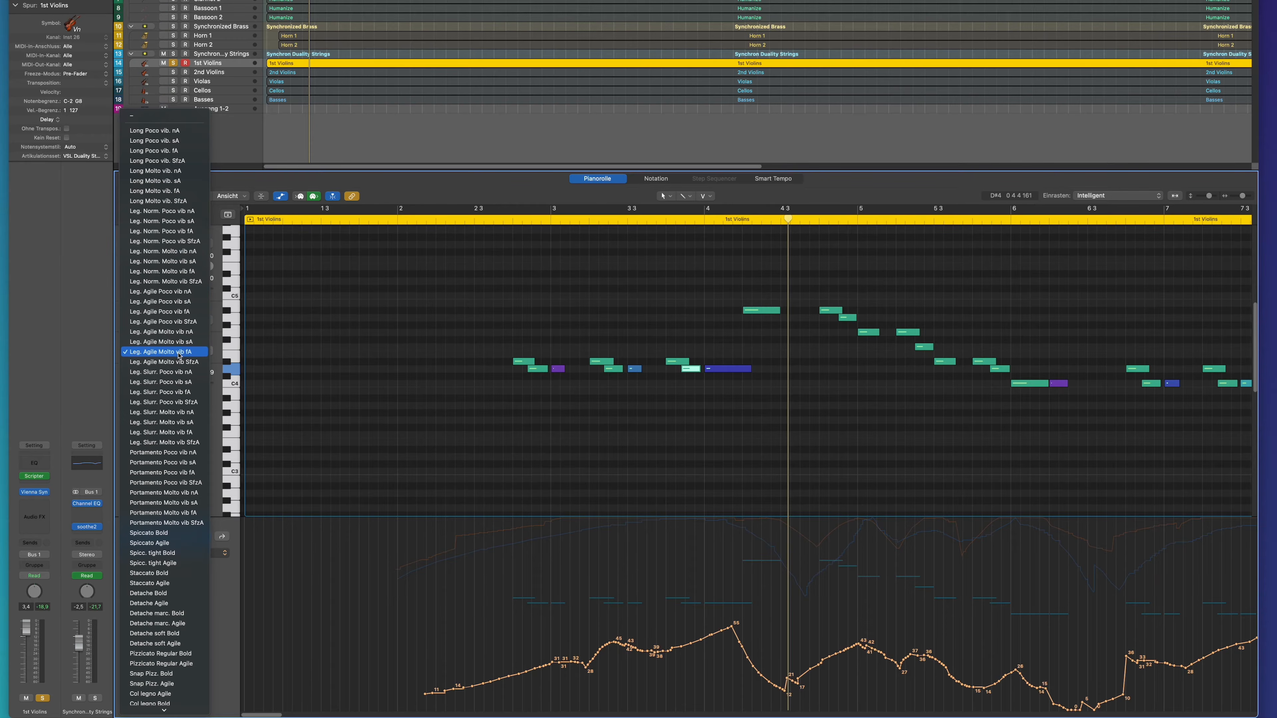
left_click(356, 352)
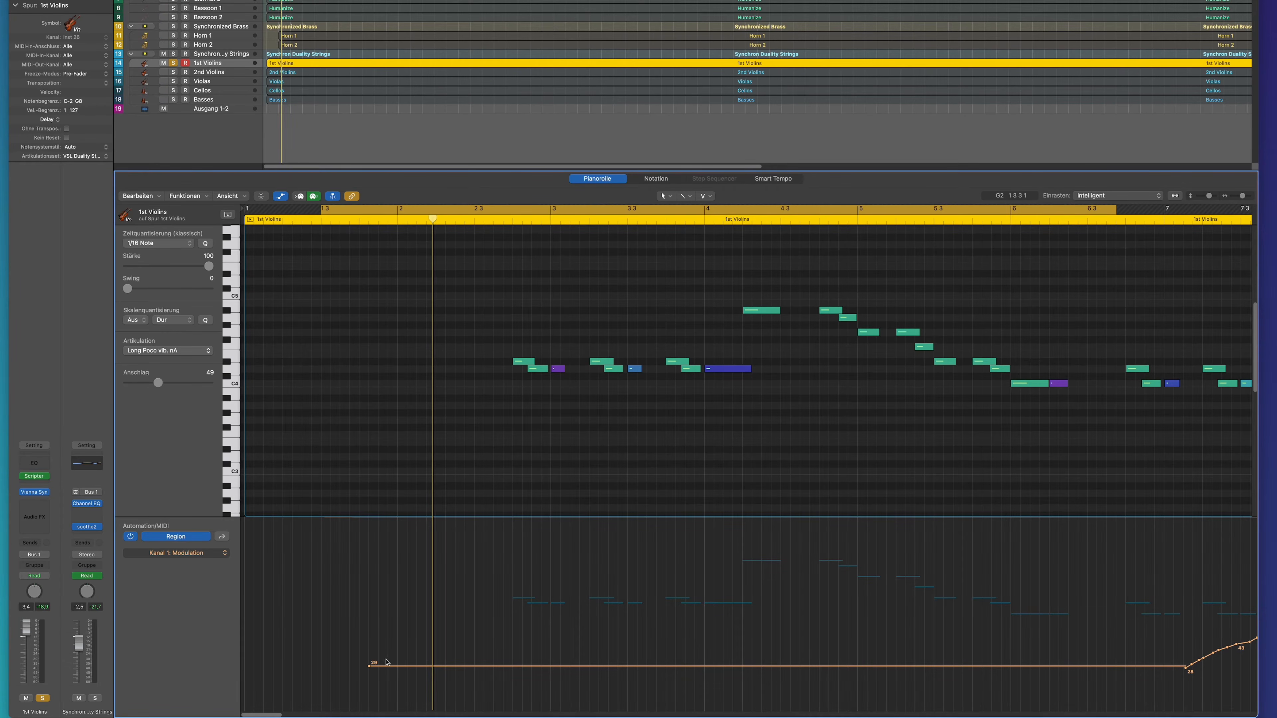
Cycle through the 1st Violins region's controller lanes and play the opening phrase with the flat Modulation line.
left_click(222, 537)
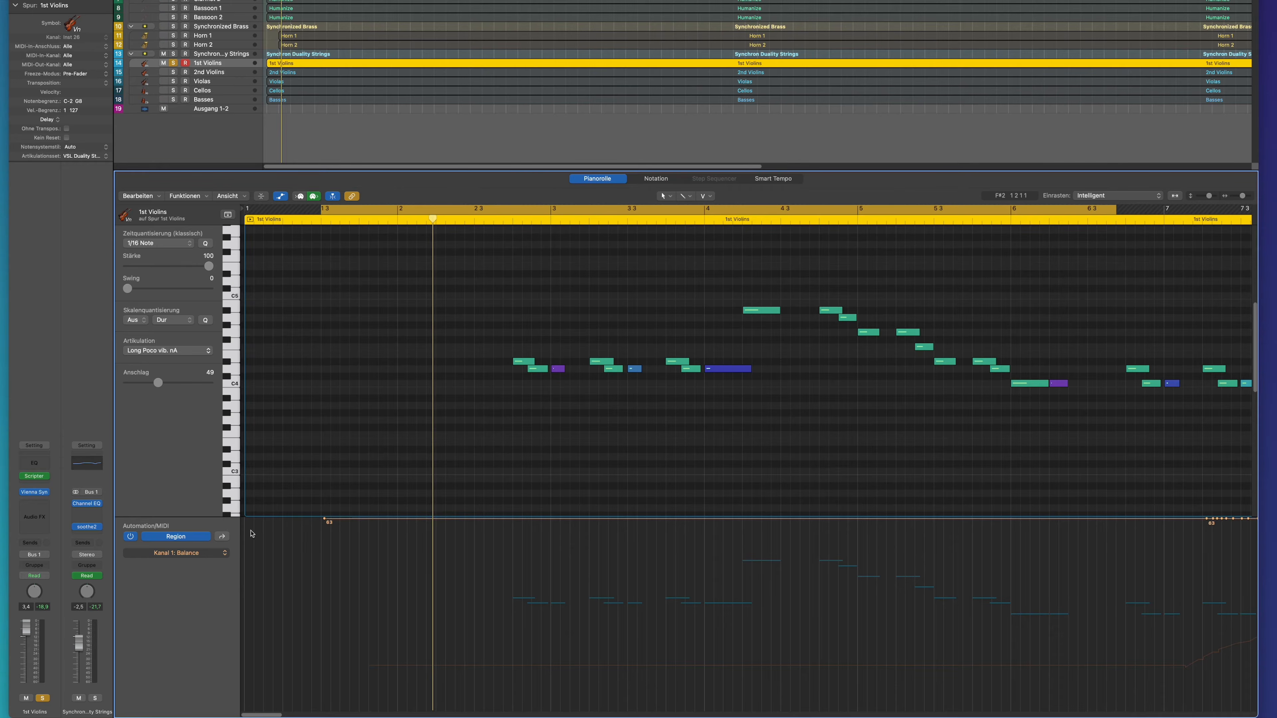
left_click(223, 537)
left_click(222, 537)
left_click(222, 537)
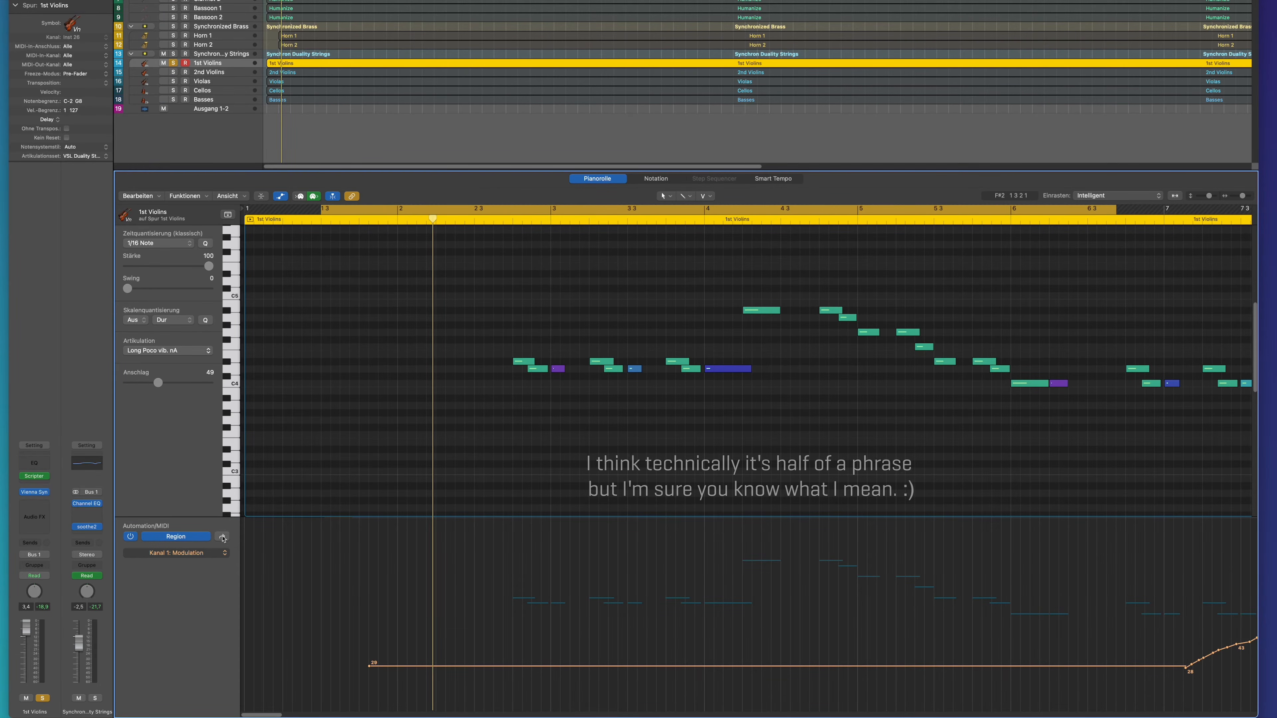
key("space")
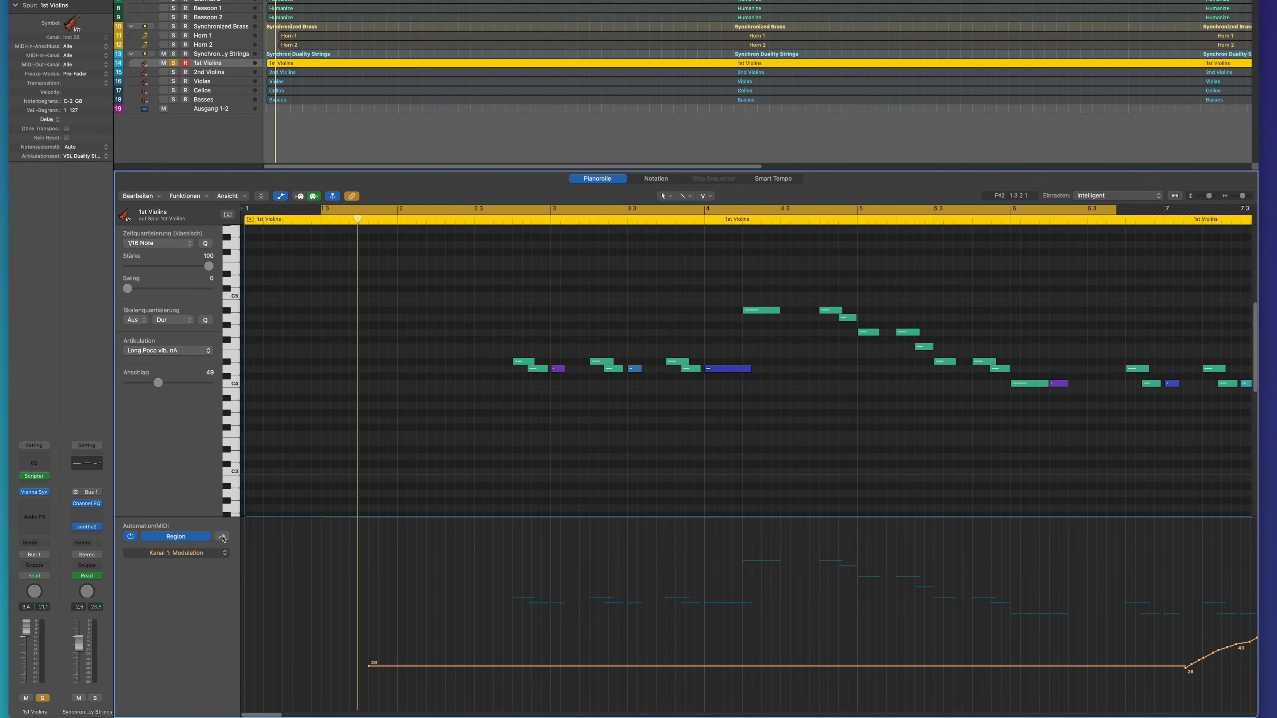
left_click(223, 537)
key("space")
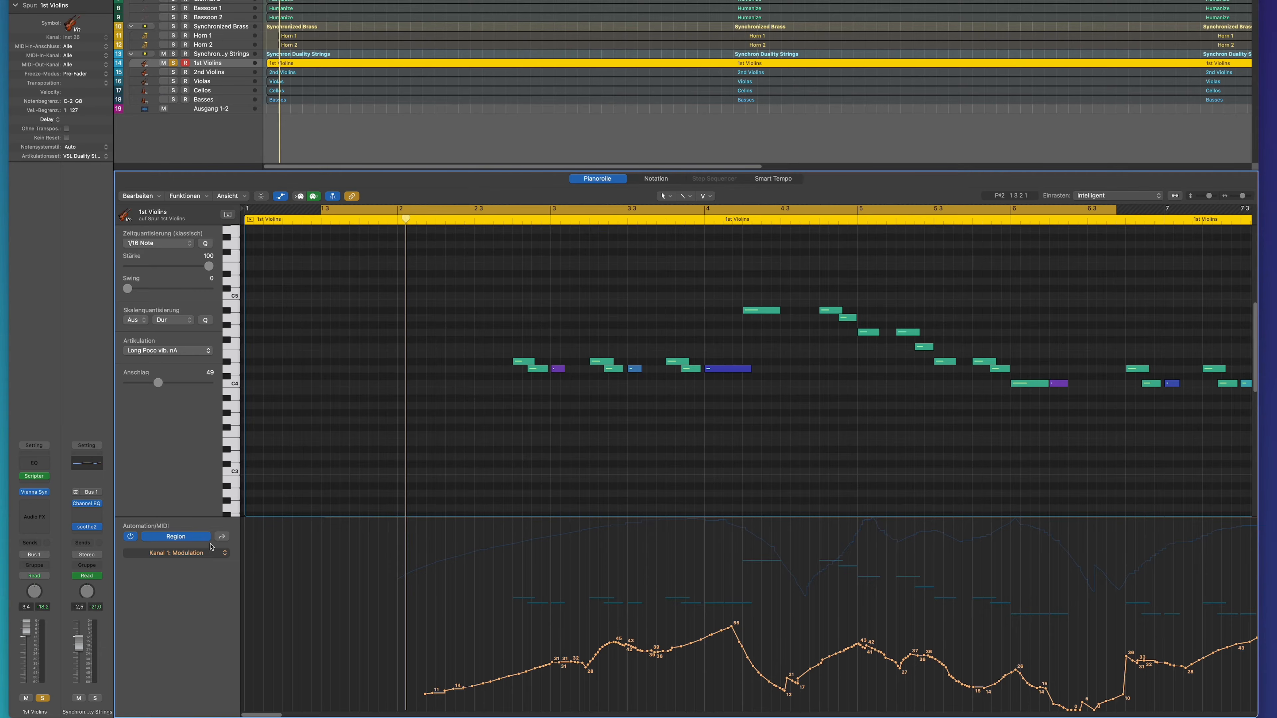
Play the opening 1st Violins phrase while viewing its Expression curve, and play it again with the Balance curve shown.
left_click(222, 537)
key("space")
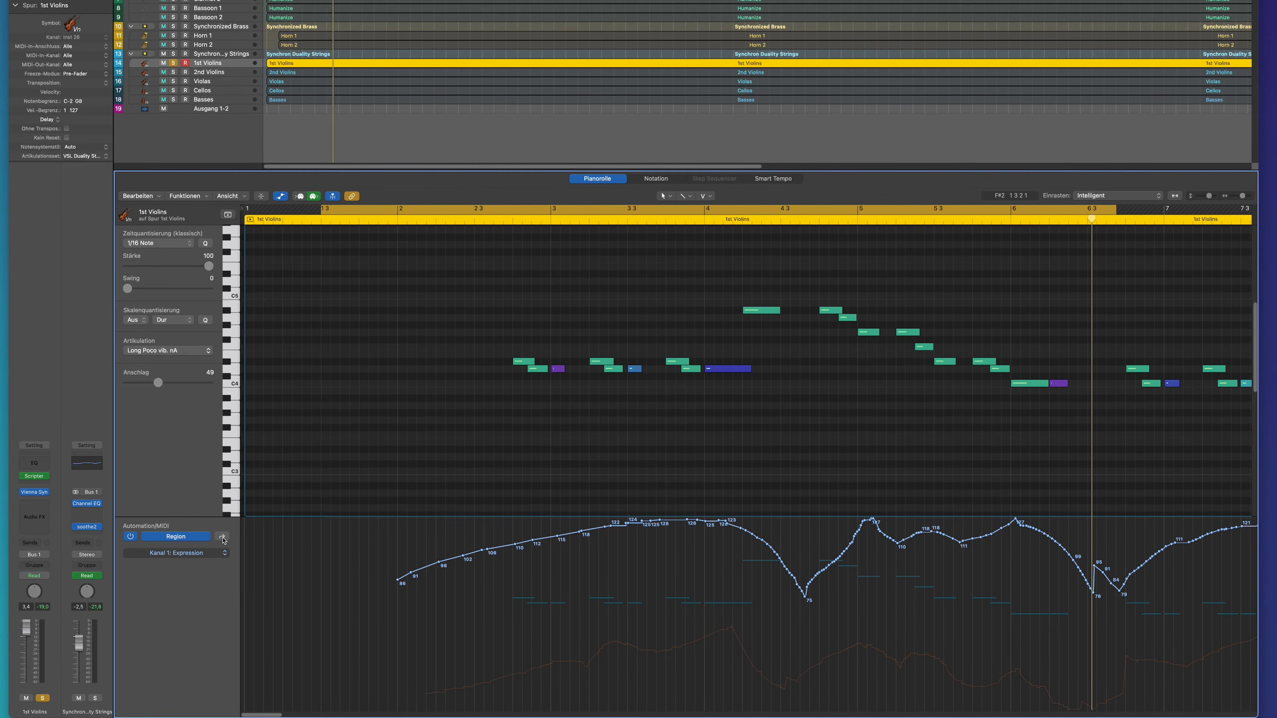
left_click(224, 541)
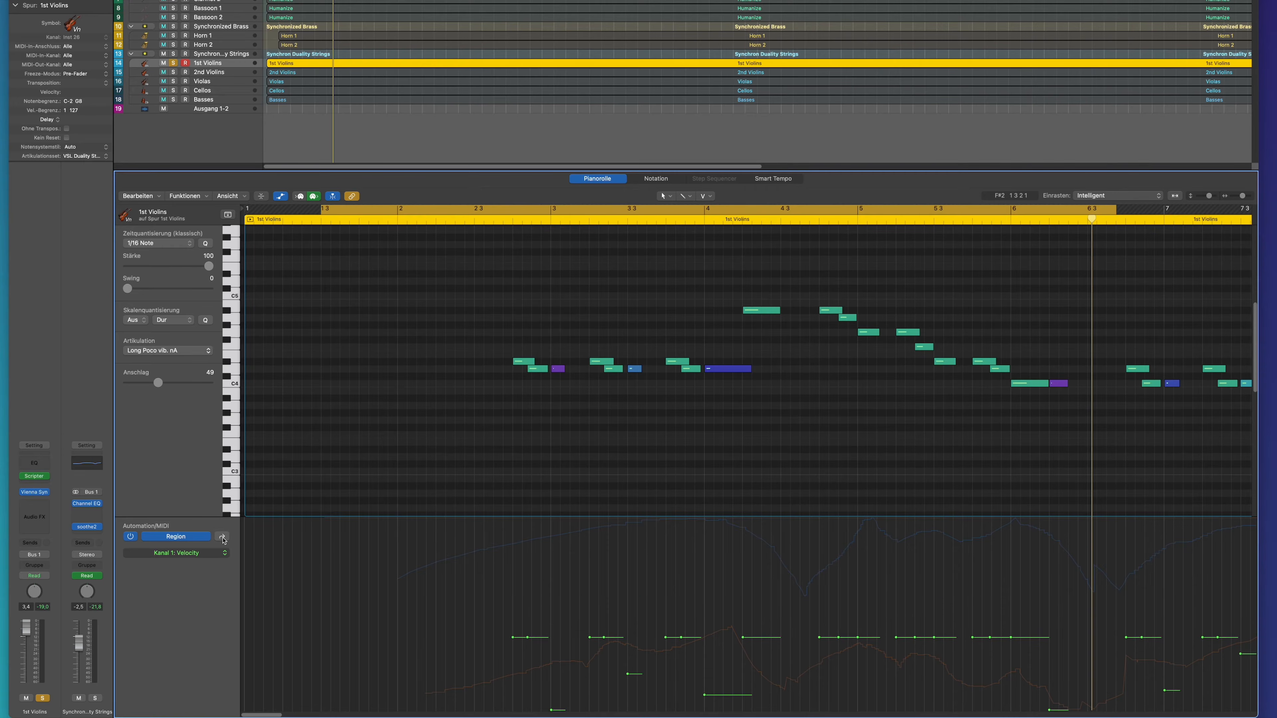
left_click(224, 541)
left_click(224, 540)
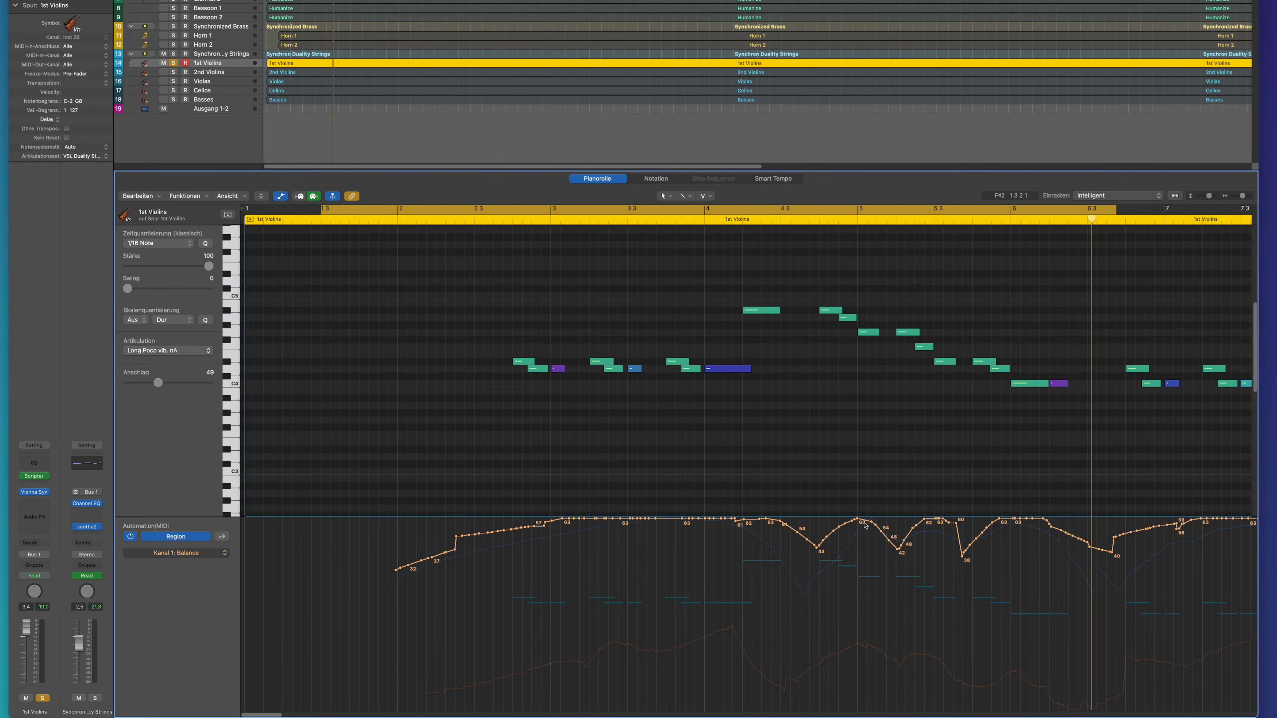
key("space")
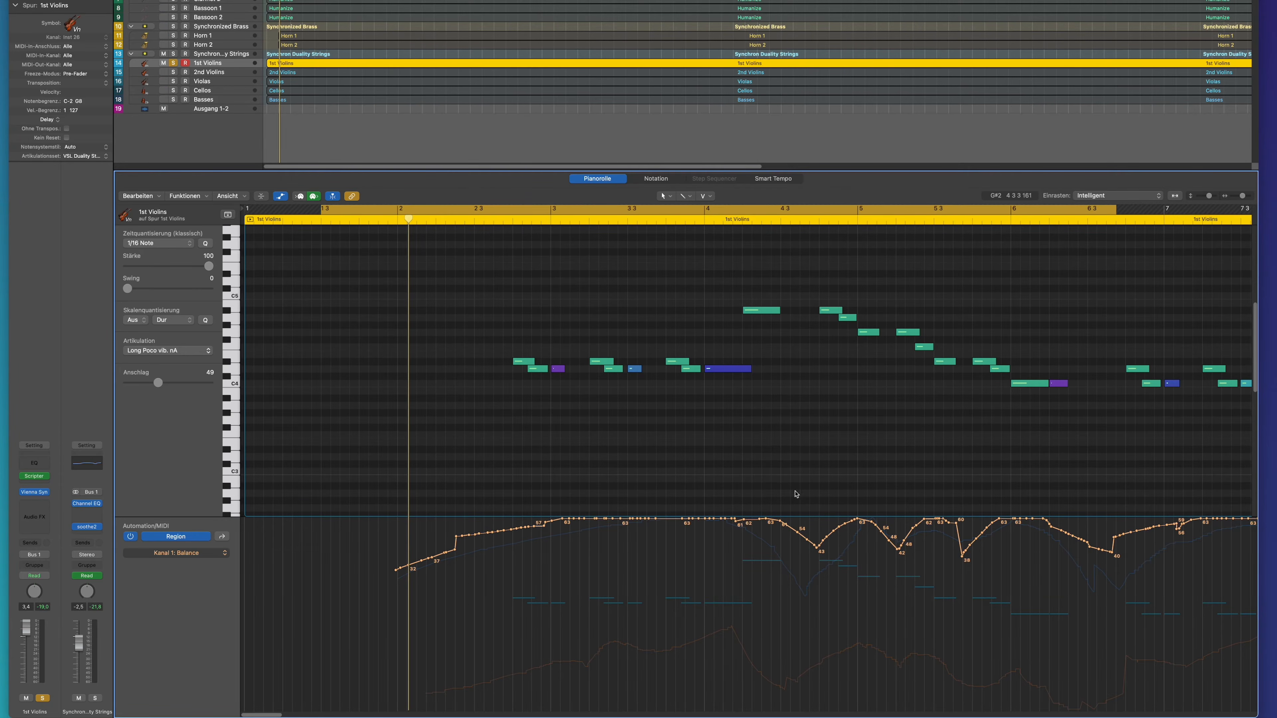
Turn off solo on the 1st Violins to play the phrase with all instruments, and play the soloed string section from bar 36.
left_click(173, 63)
key("space")
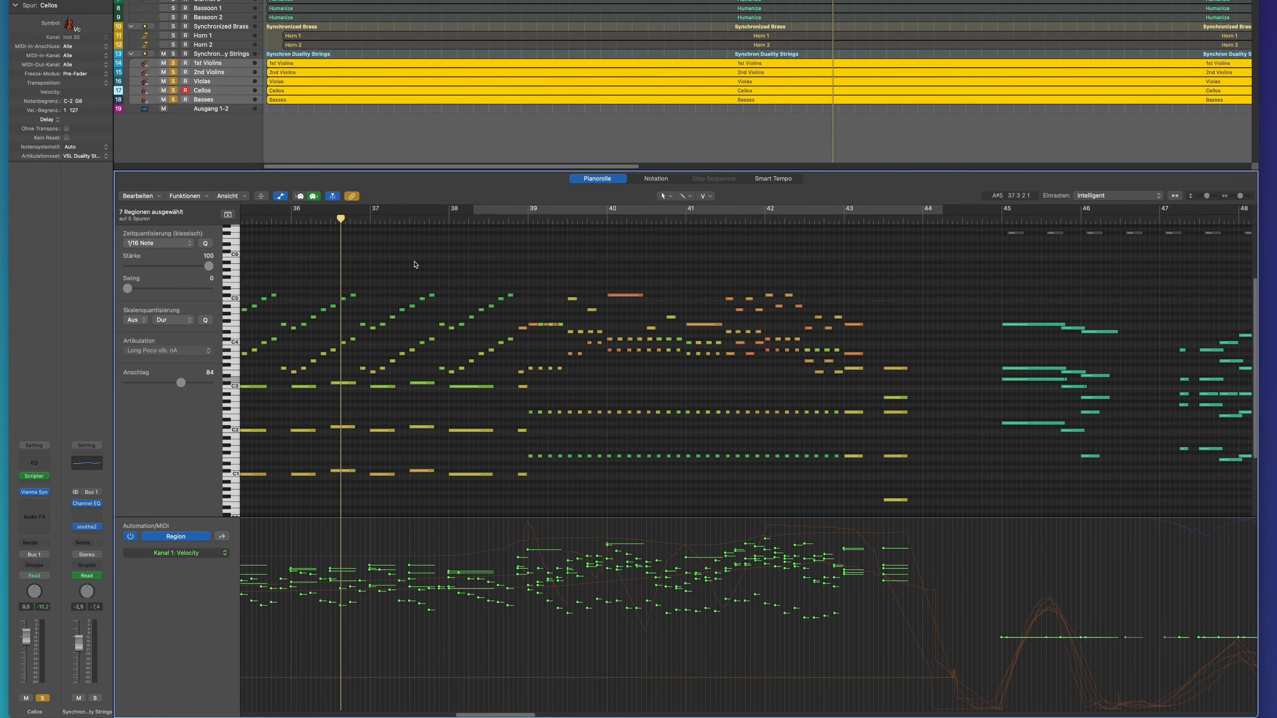
key("space")
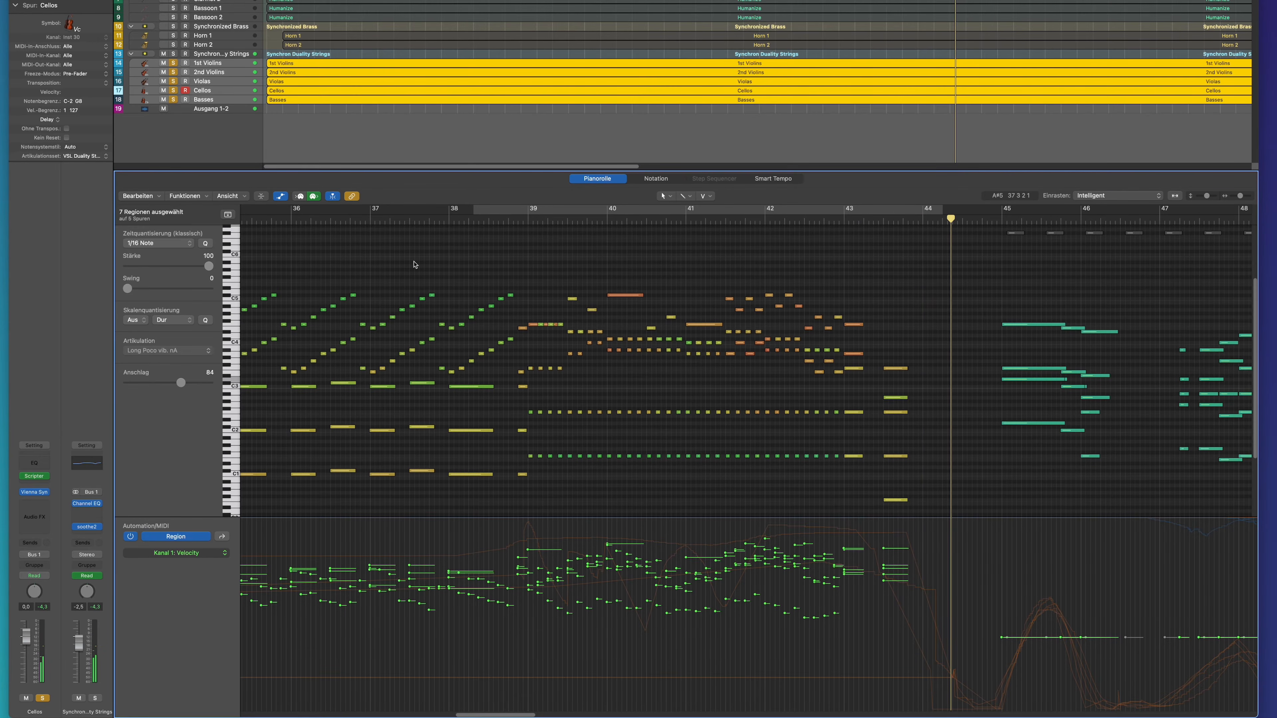
Solo only the 2nd Violins, Violas, Cellos and Basses, and play them from bar 37 without the 1st Violins.
left_click(406, 219)
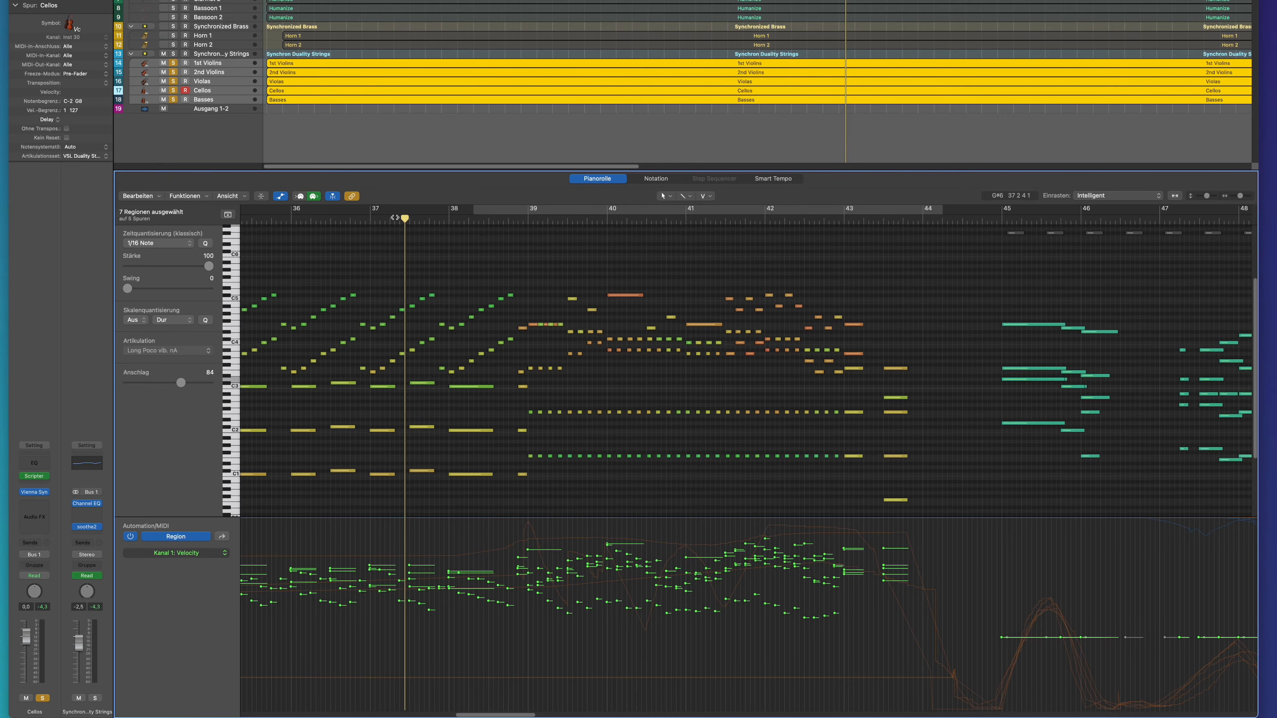
left_click(174, 64)
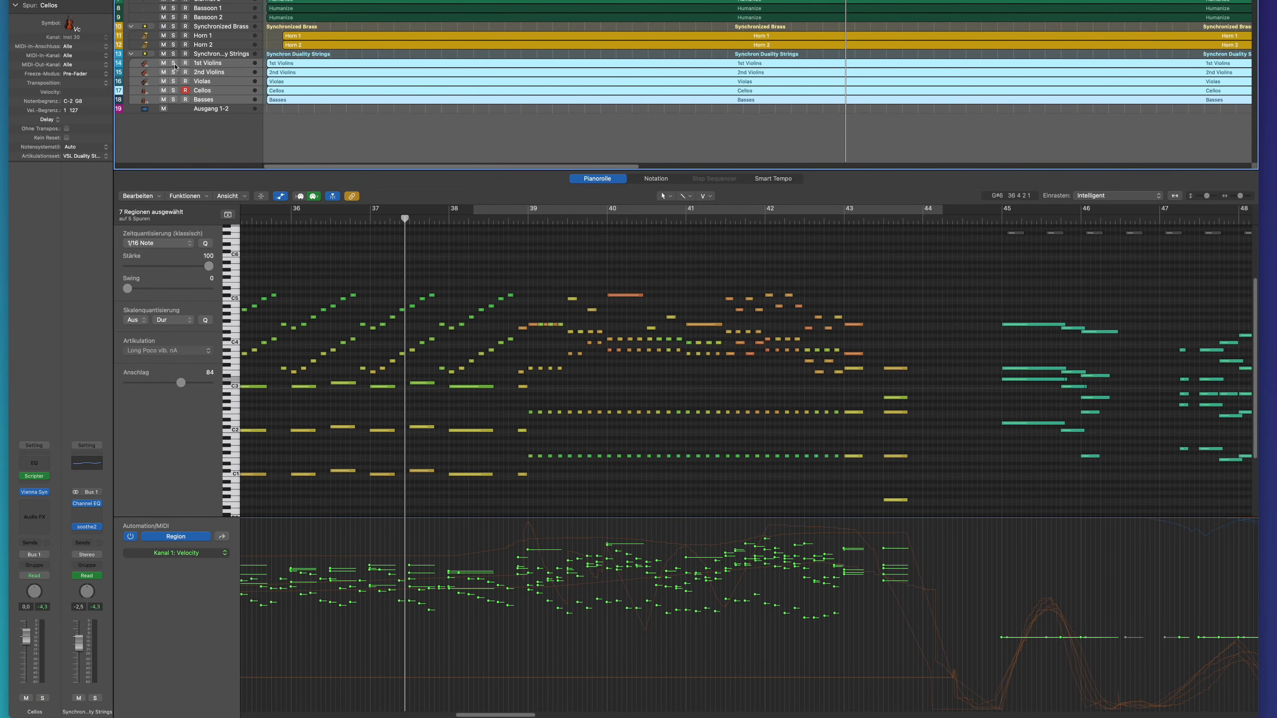
left_click_drag(215, 74, 208, 101)
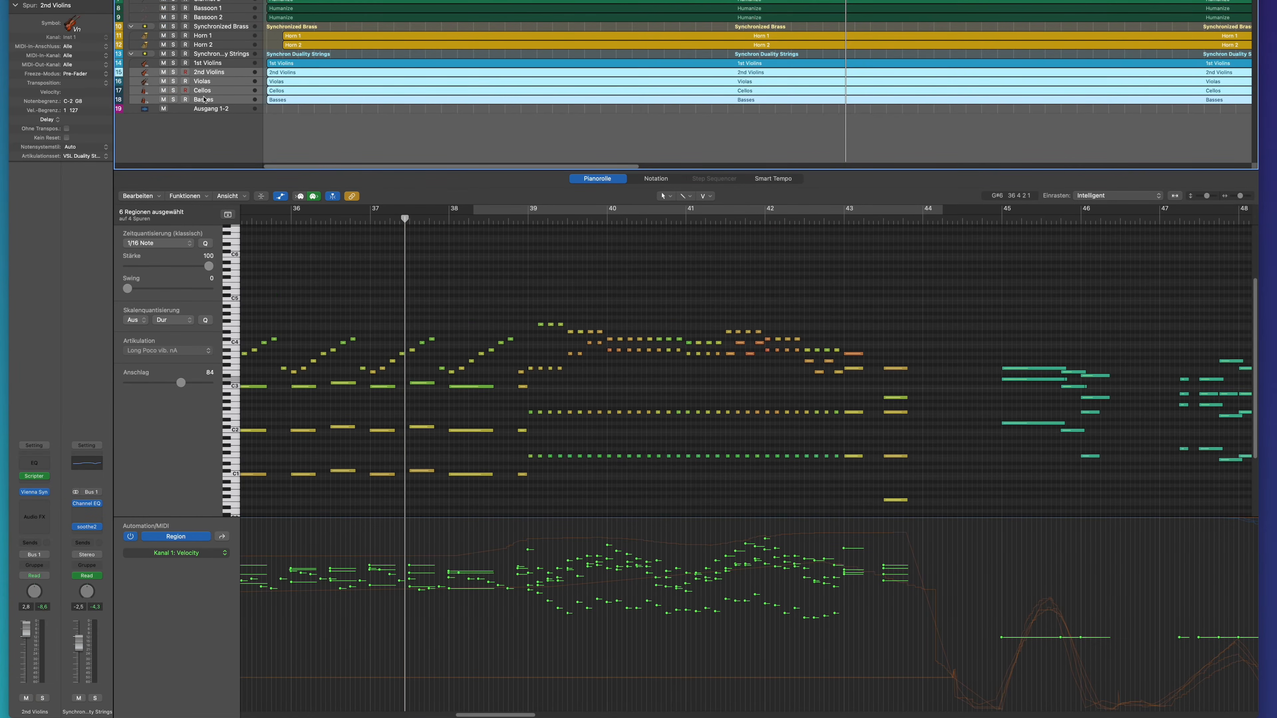
left_click(174, 74)
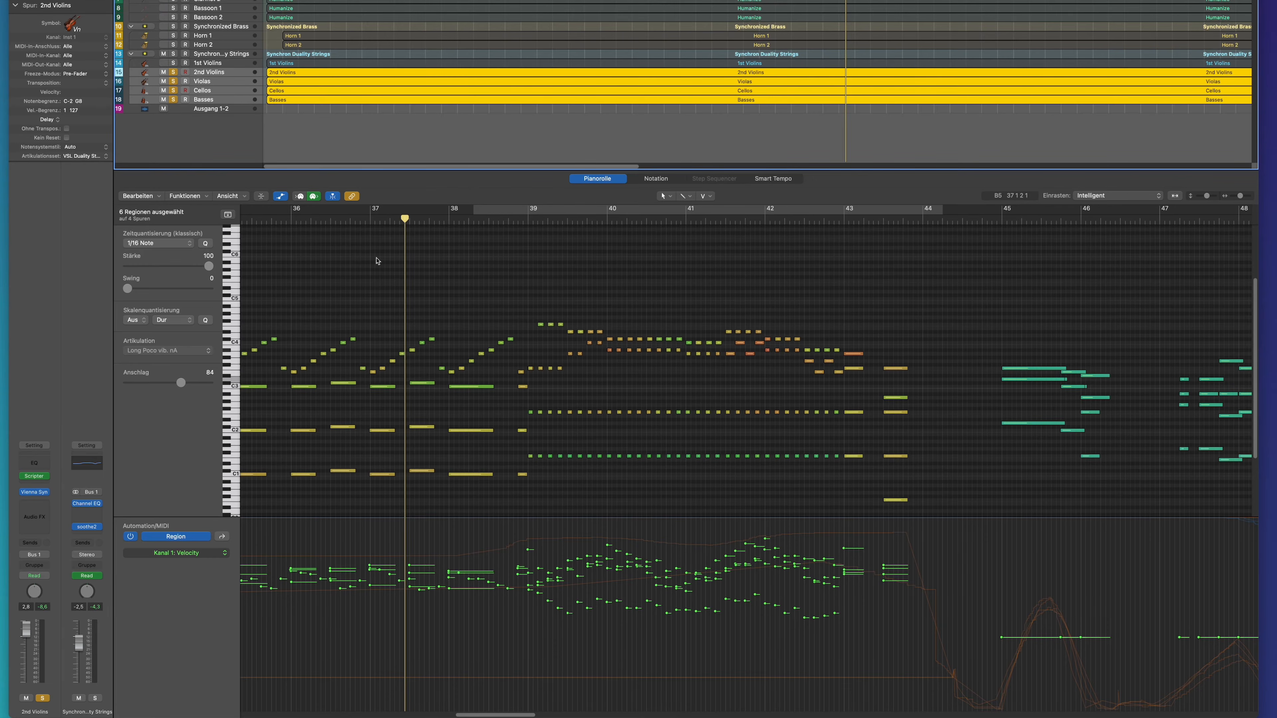
key("space")
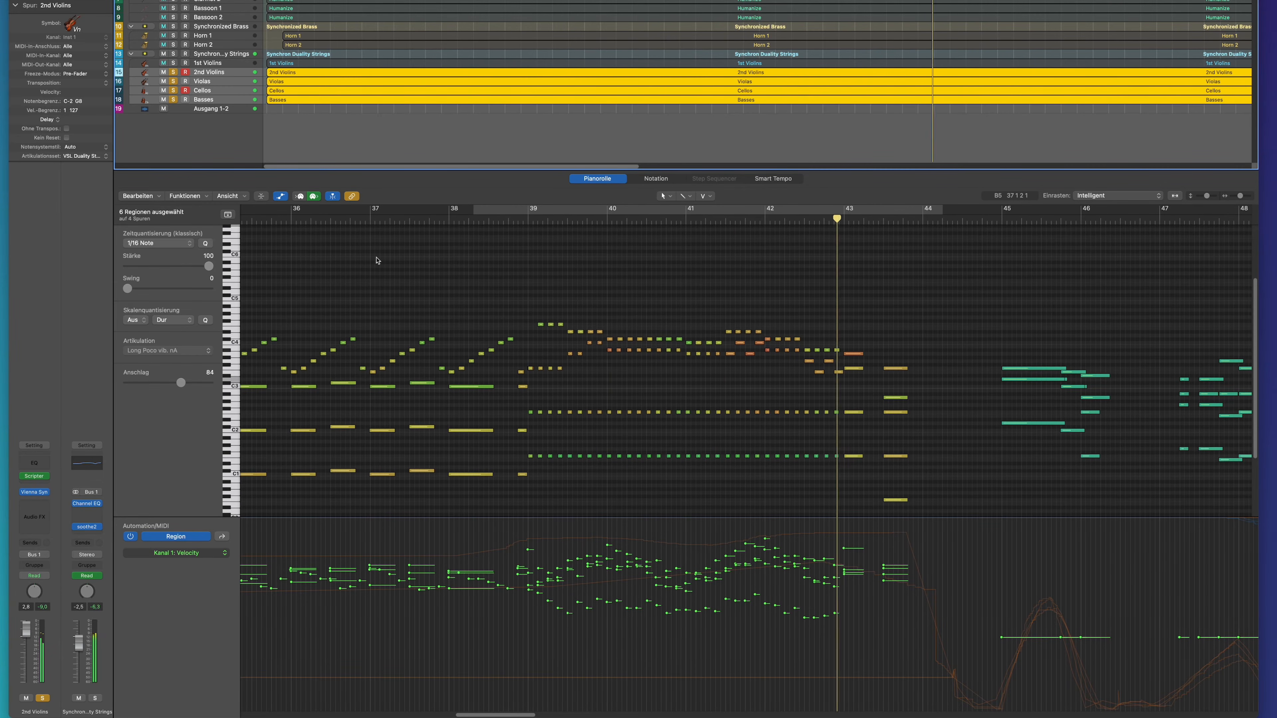
key("space")
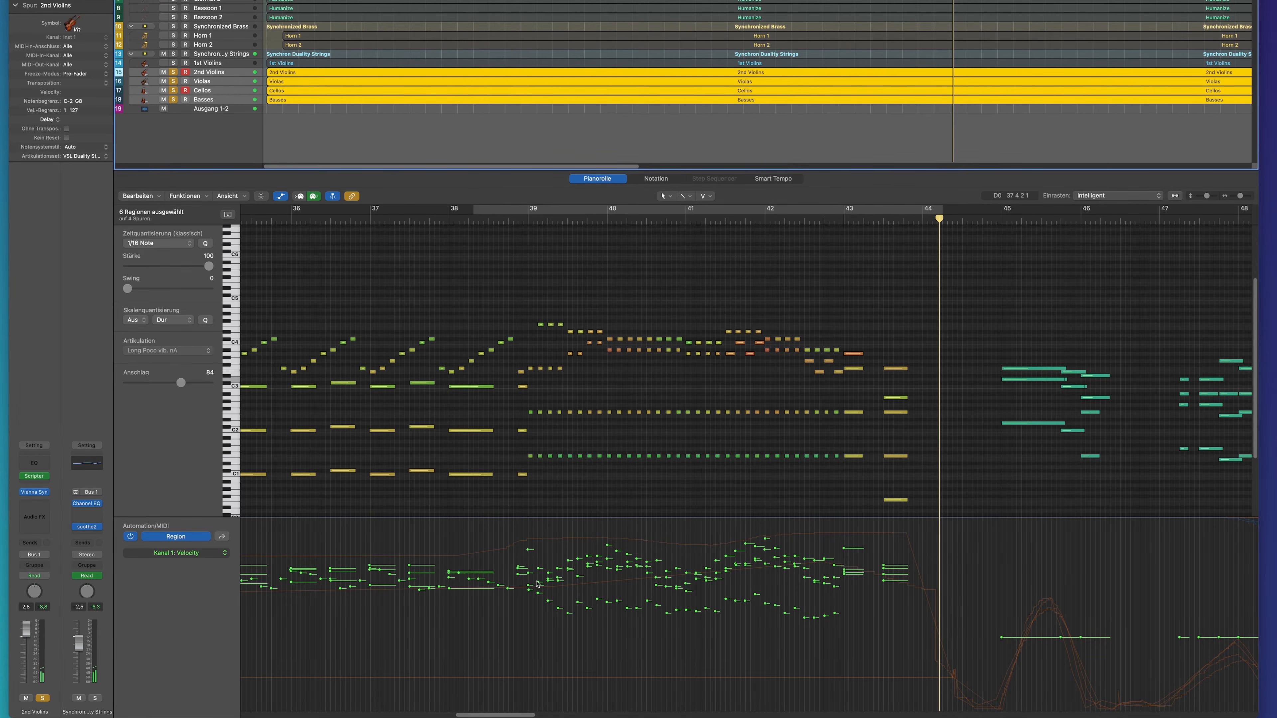
Add the 1st Violins back to the soloed and selected string tracks, and play the full string section from bar 38.
left_click(810, 572)
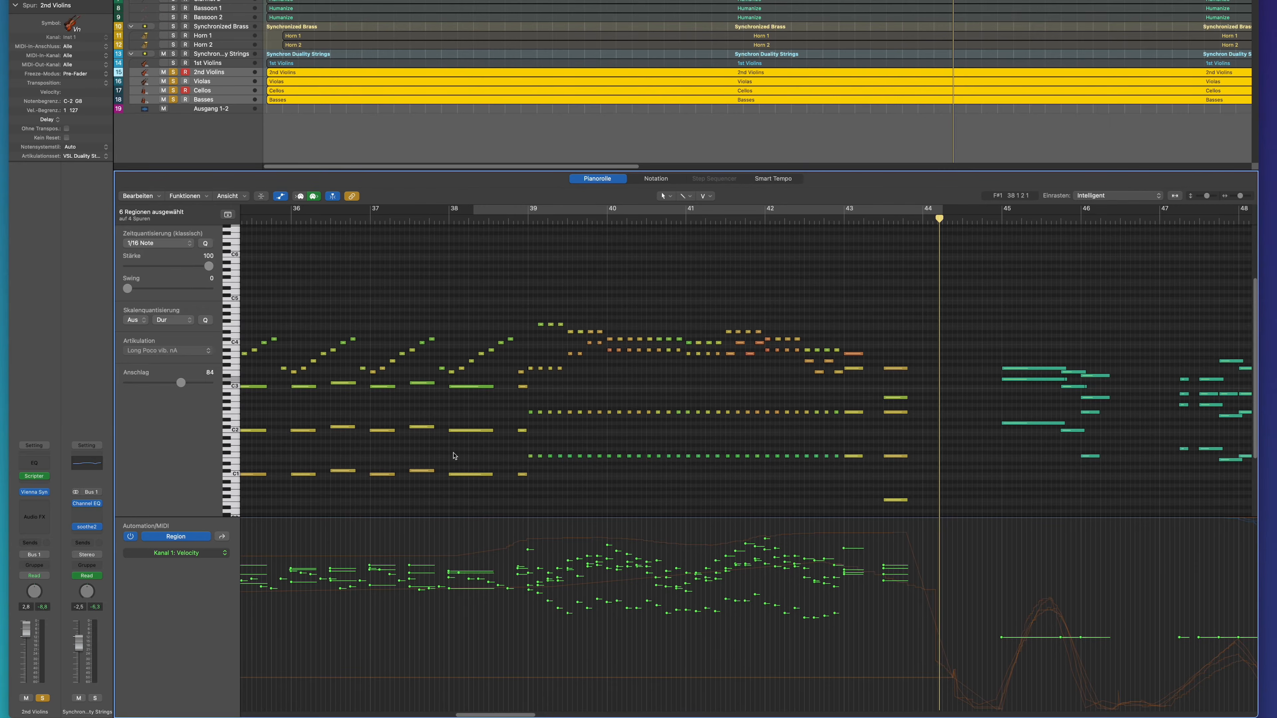
left_click(173, 64)
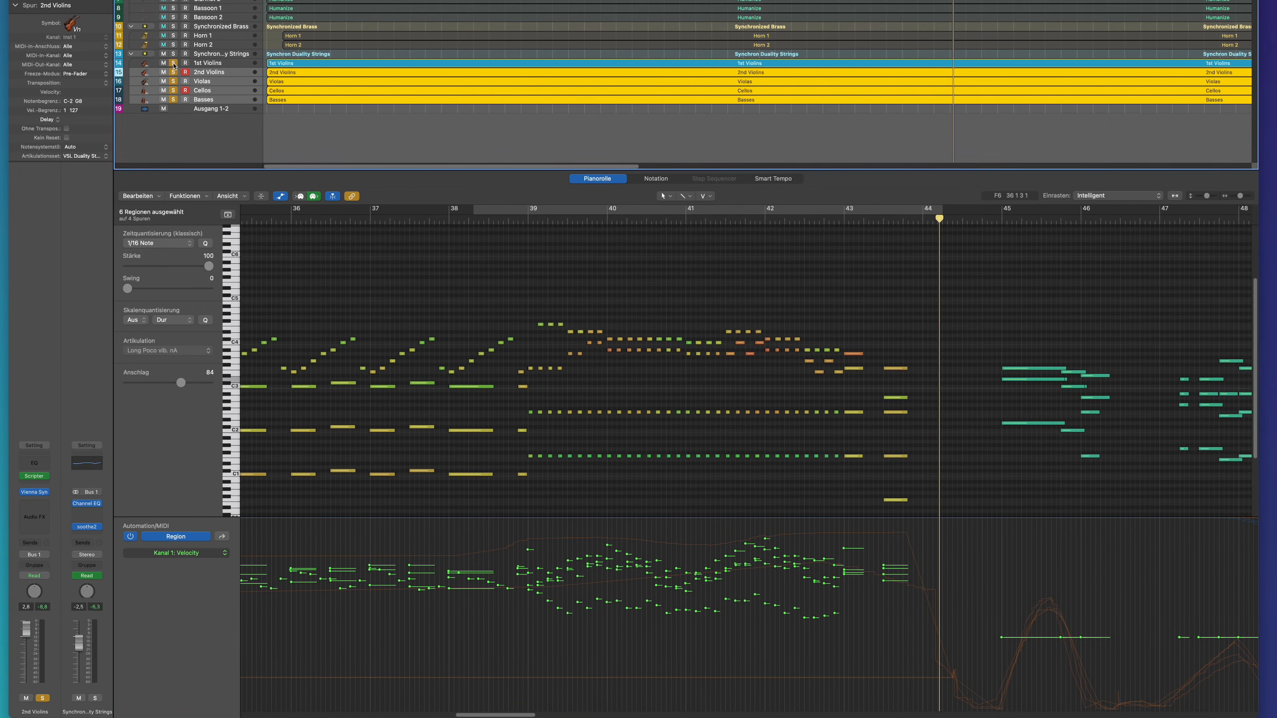
left_click(504, 218)
left_click(212, 65, "shift")
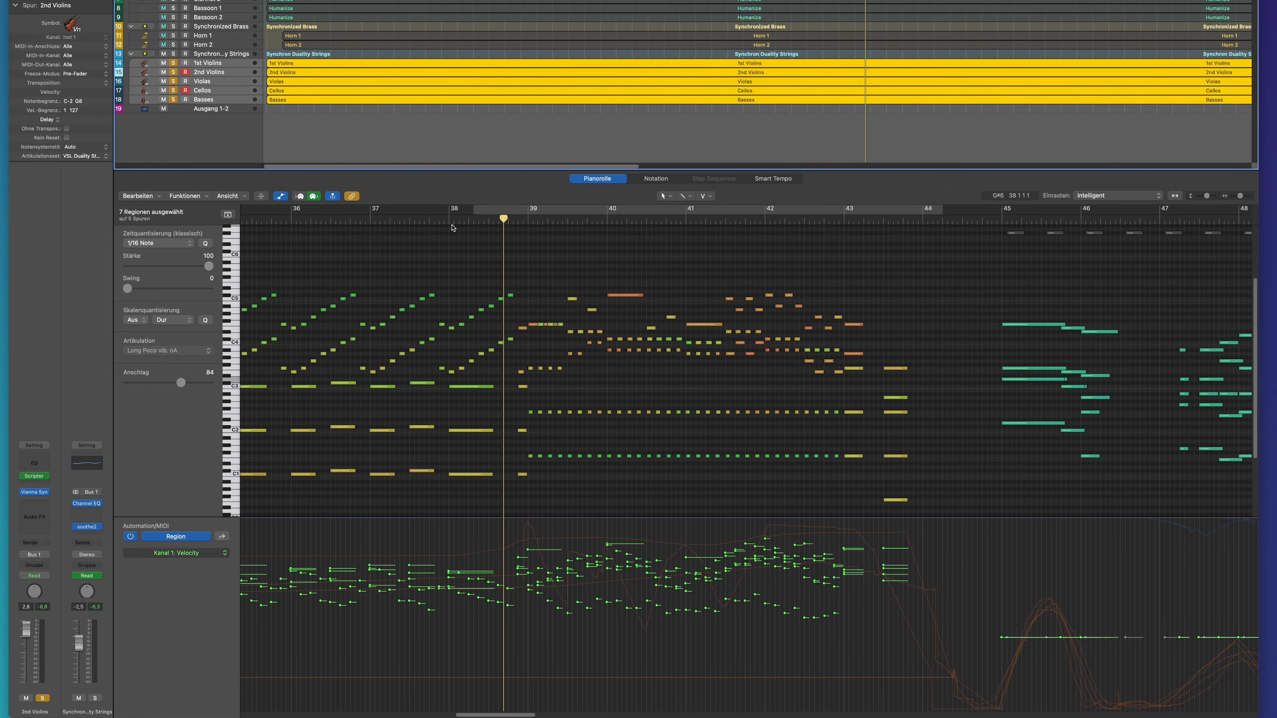
key("space")
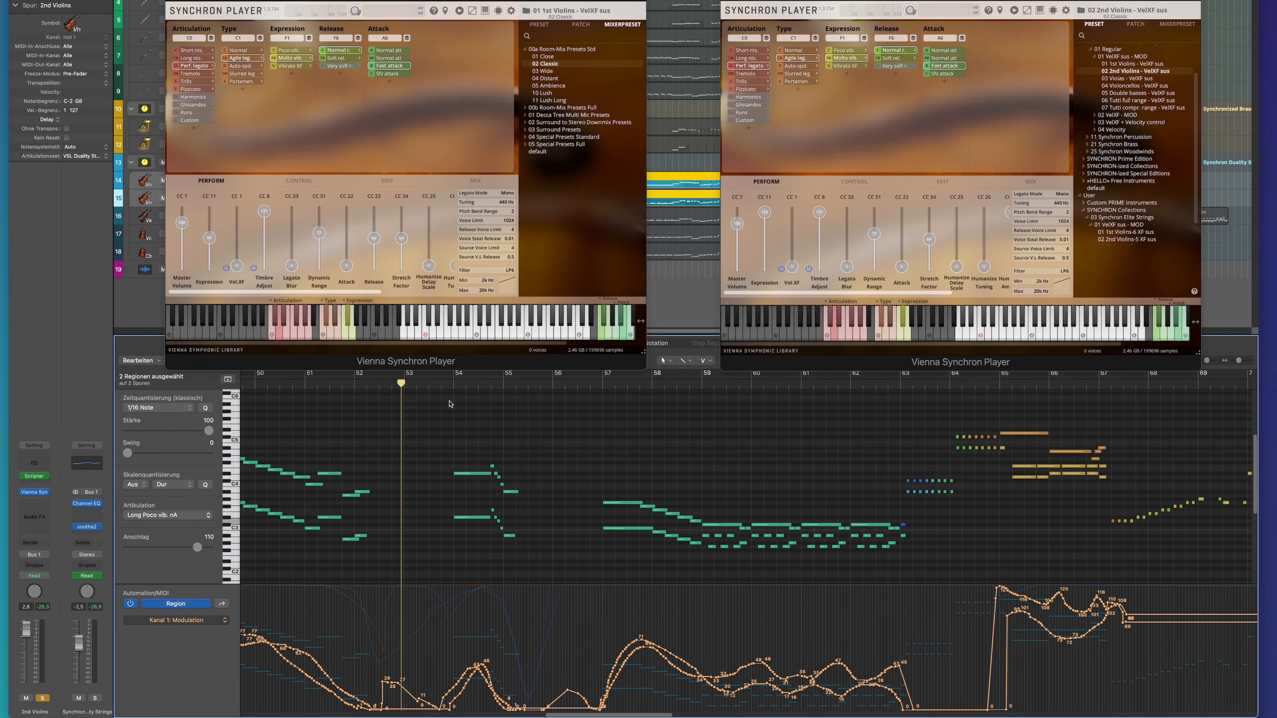
Play the 1st and 2nd Violins together from about bar 53, and open the effect plug-in on the last string channel in the mixer.
key("space")
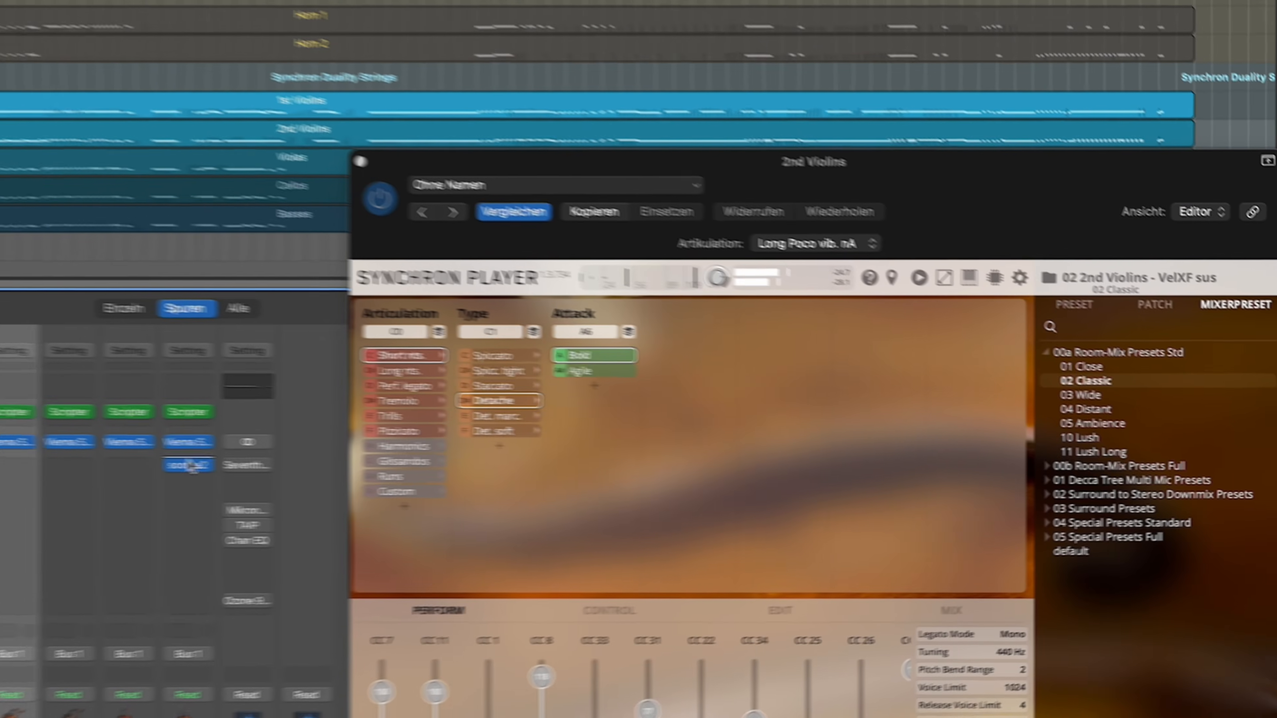
left_click(191, 464)
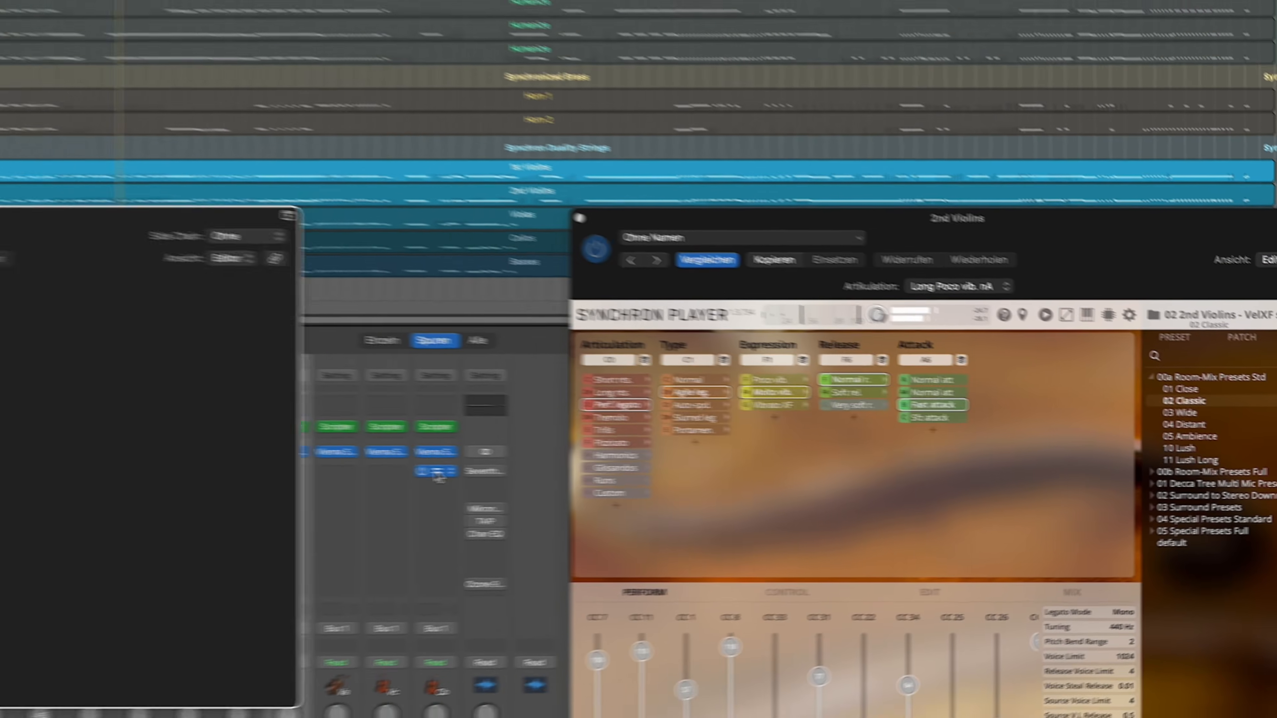
Inspect soothe2 on the Basses channel, and the Channel EQ and soothe2 on the Synchron Duality Strings bus.
left_click_drag(333, 288, 580, 293)
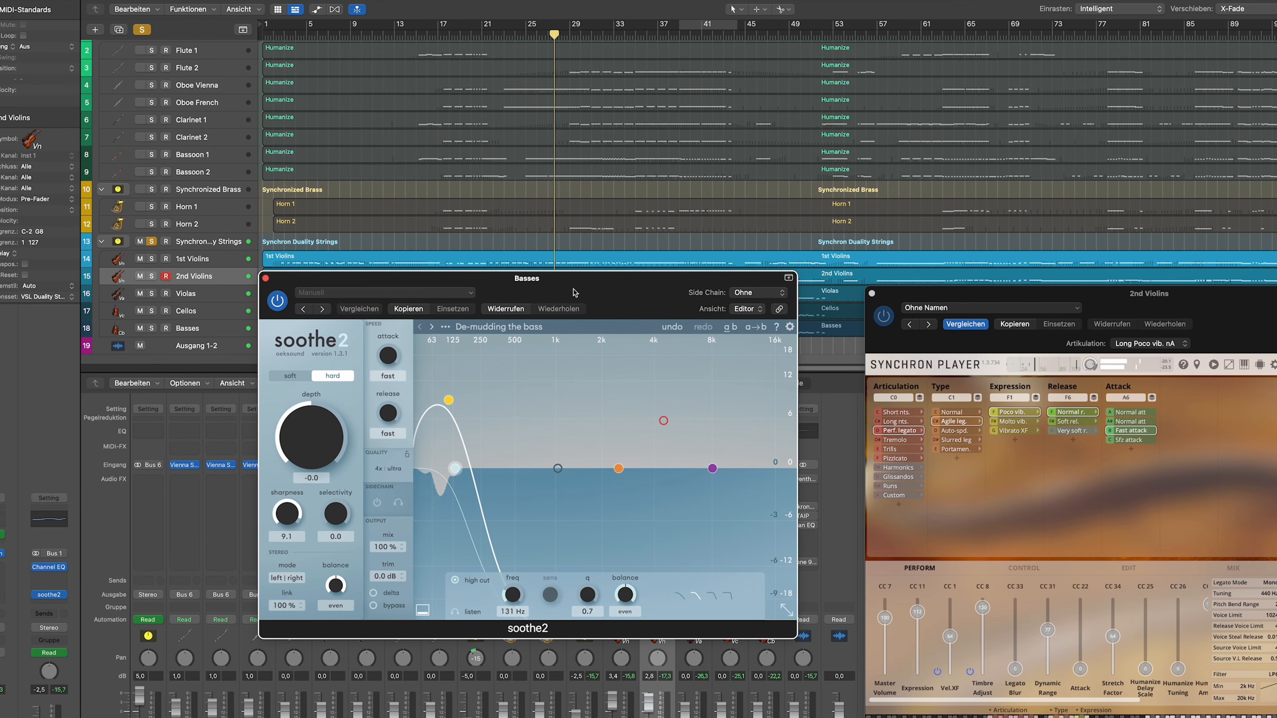
left_click(265, 278)
left_click(584, 479)
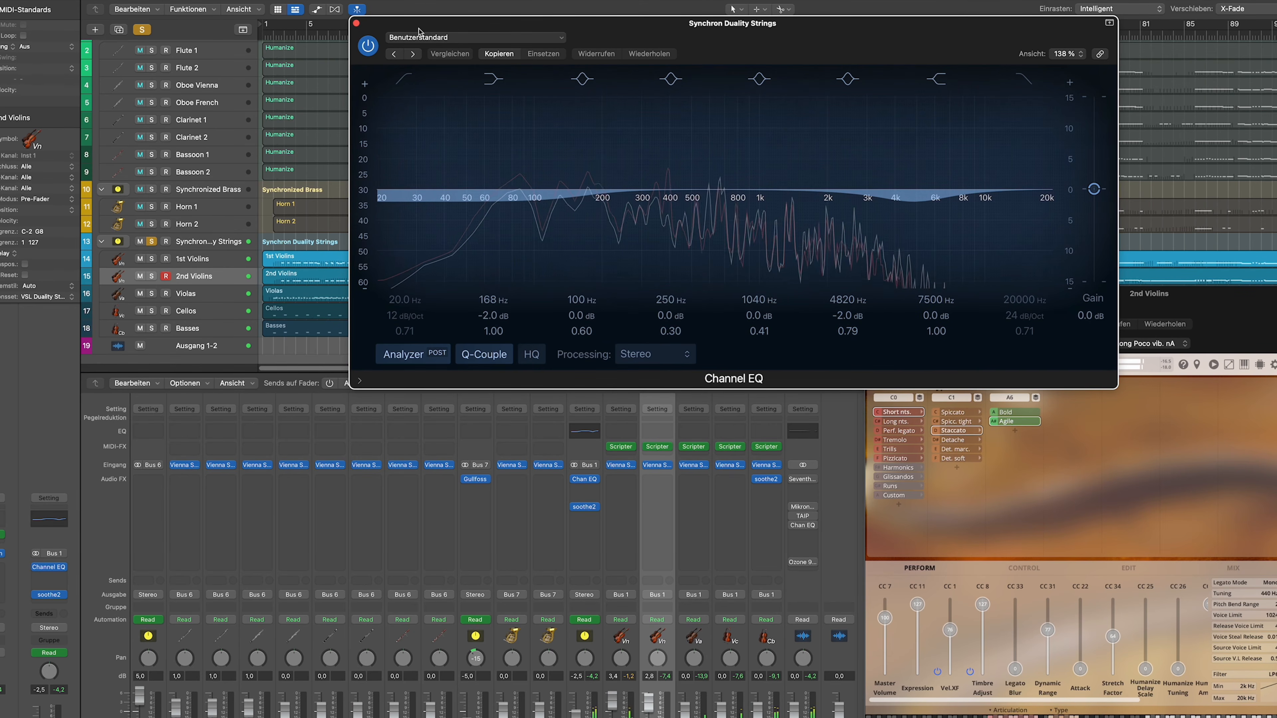
left_click(356, 23)
left_click(585, 508)
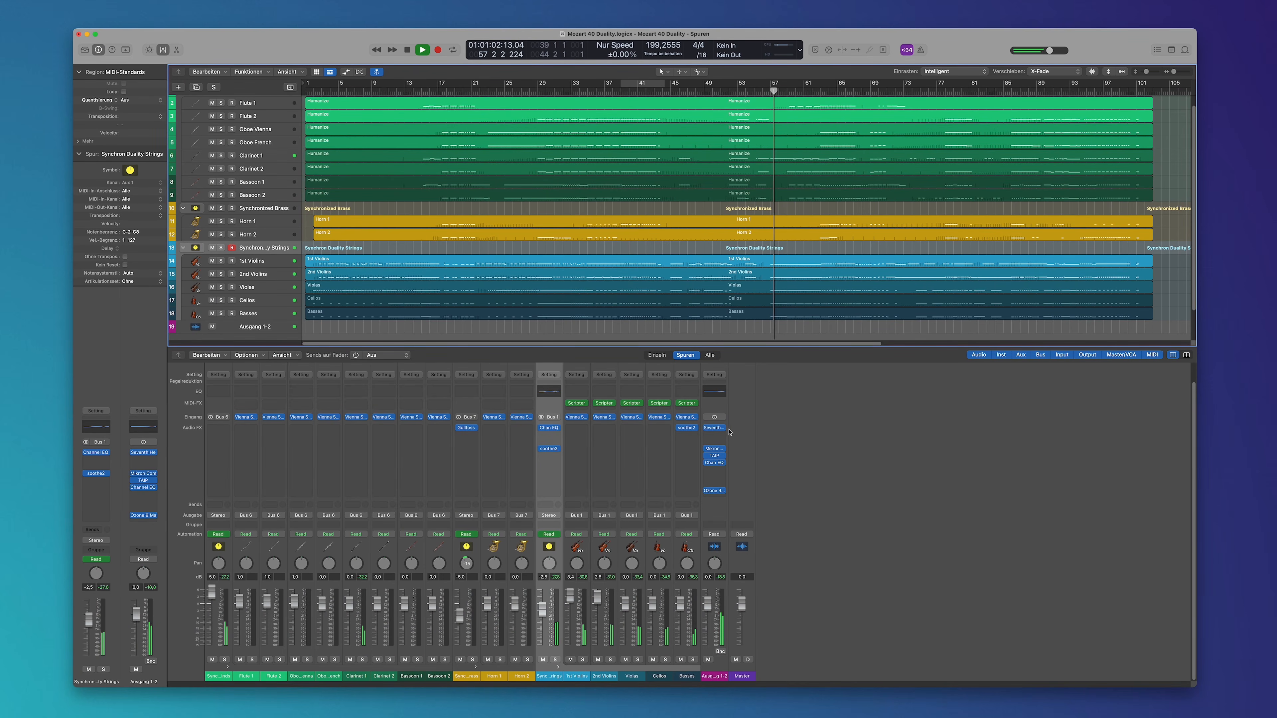
Examine the Seventh Heaven reverb and the Mikron Compressor on the Ausgang 1-2 output channel, closing each plug-in after viewing.
left_click(714, 429)
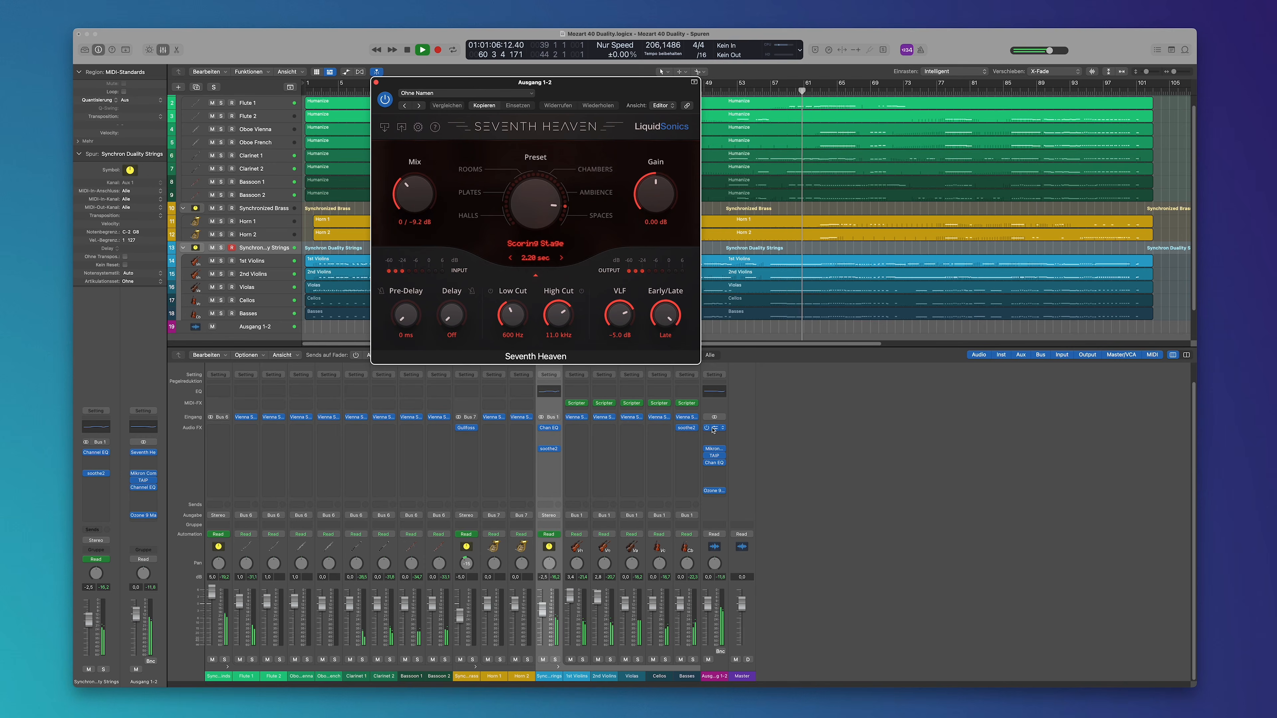
left_click(713, 429)
left_click(716, 452)
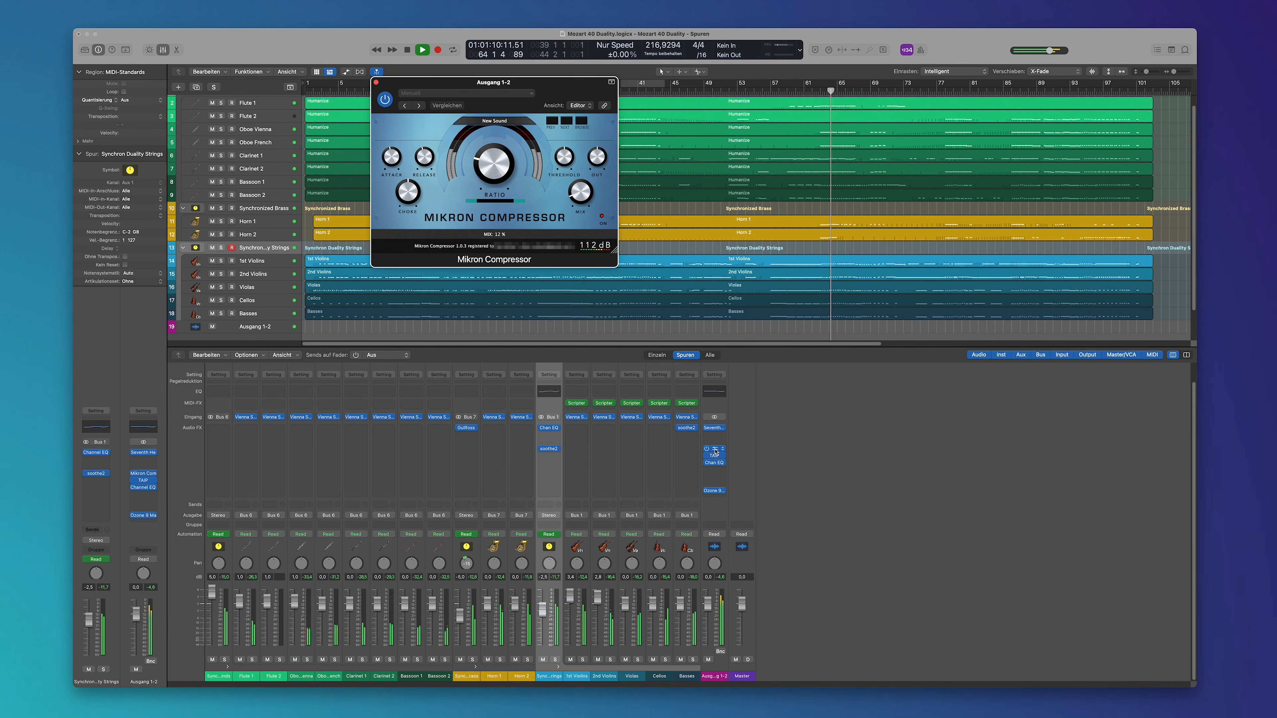
left_click(716, 451)
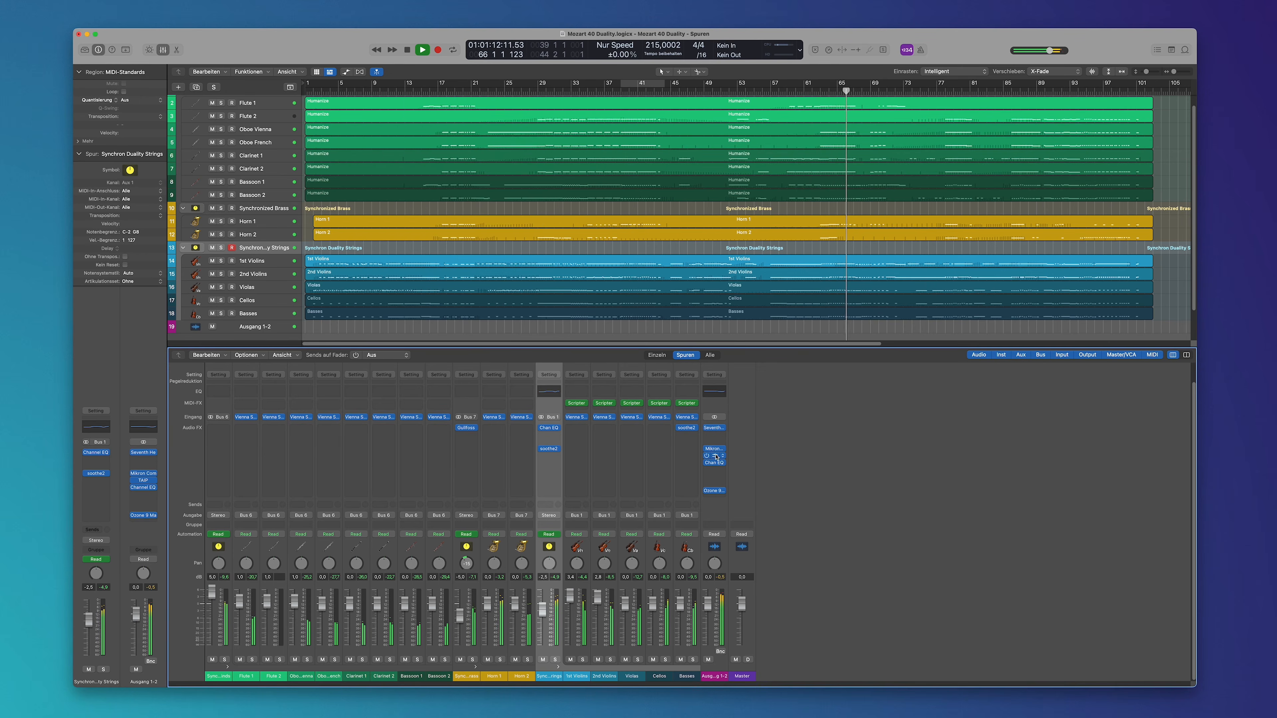
View the TAIP, Channel EQ and Ozone 9 Maximizer settings on the Ausgang 1-2 output channel, and close each plug-in.
left_click(716, 456)
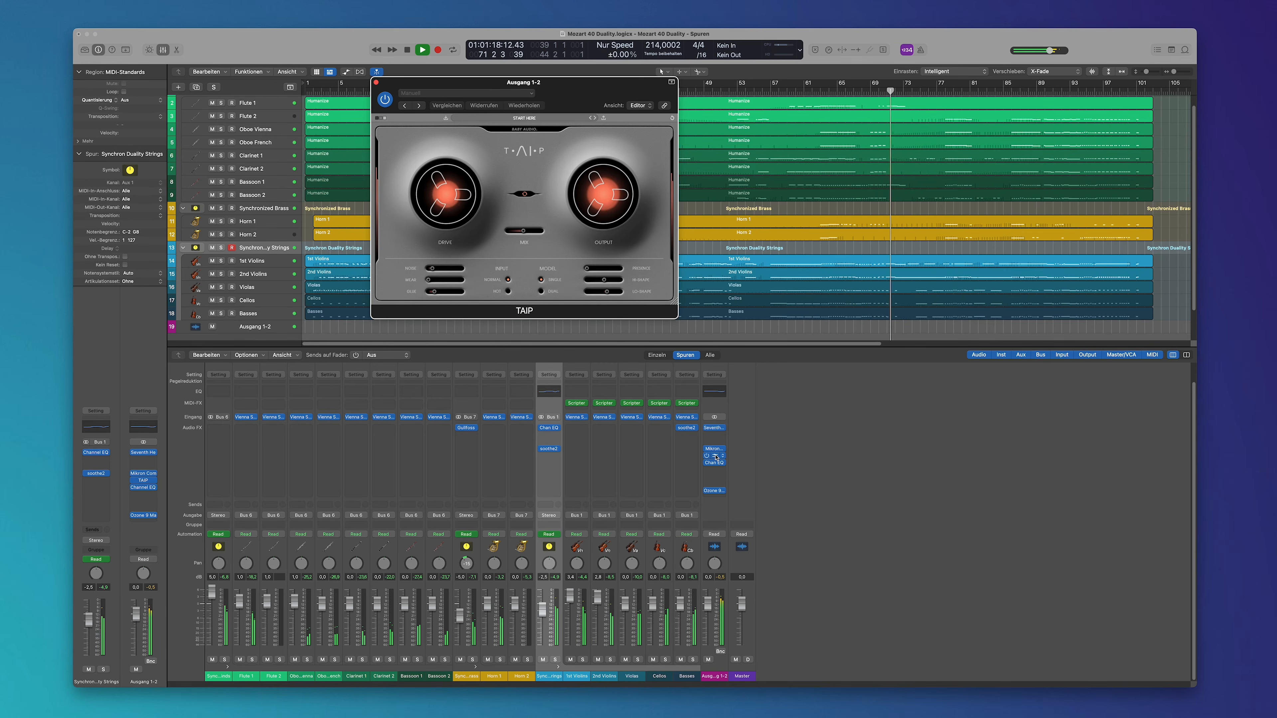
left_click(716, 457)
left_click(714, 463)
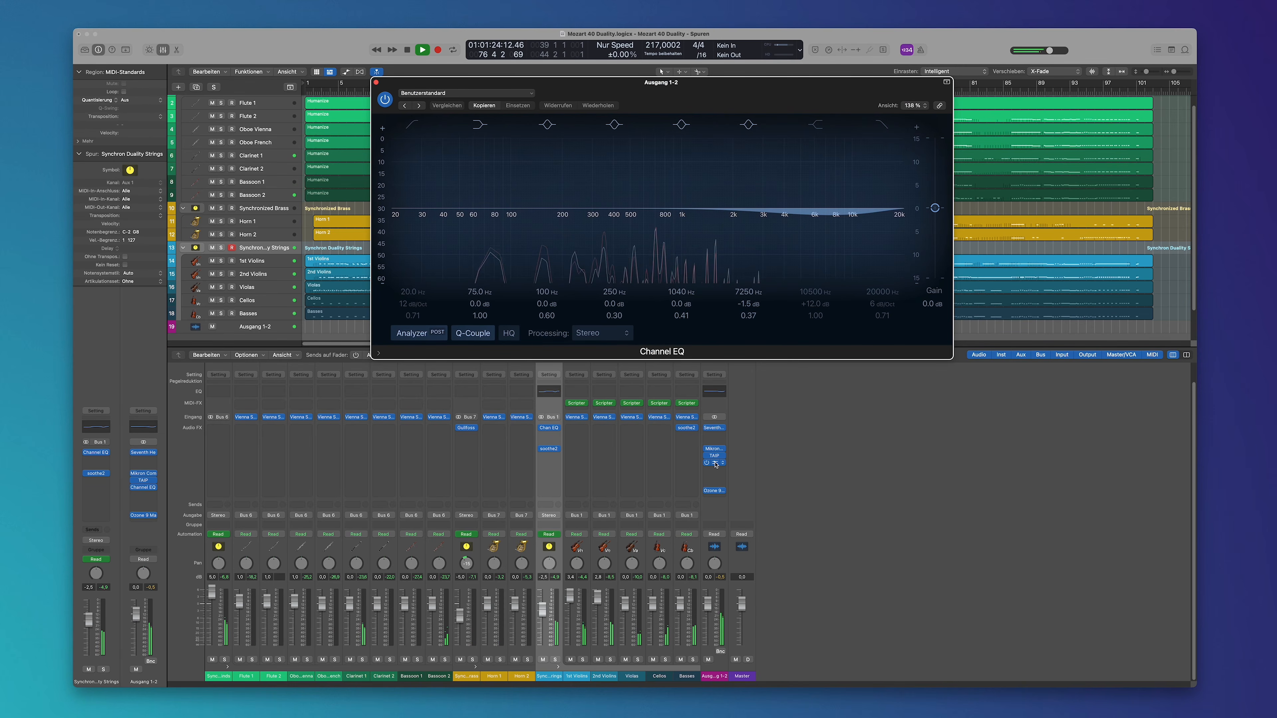
left_click(716, 463)
left_click(715, 490)
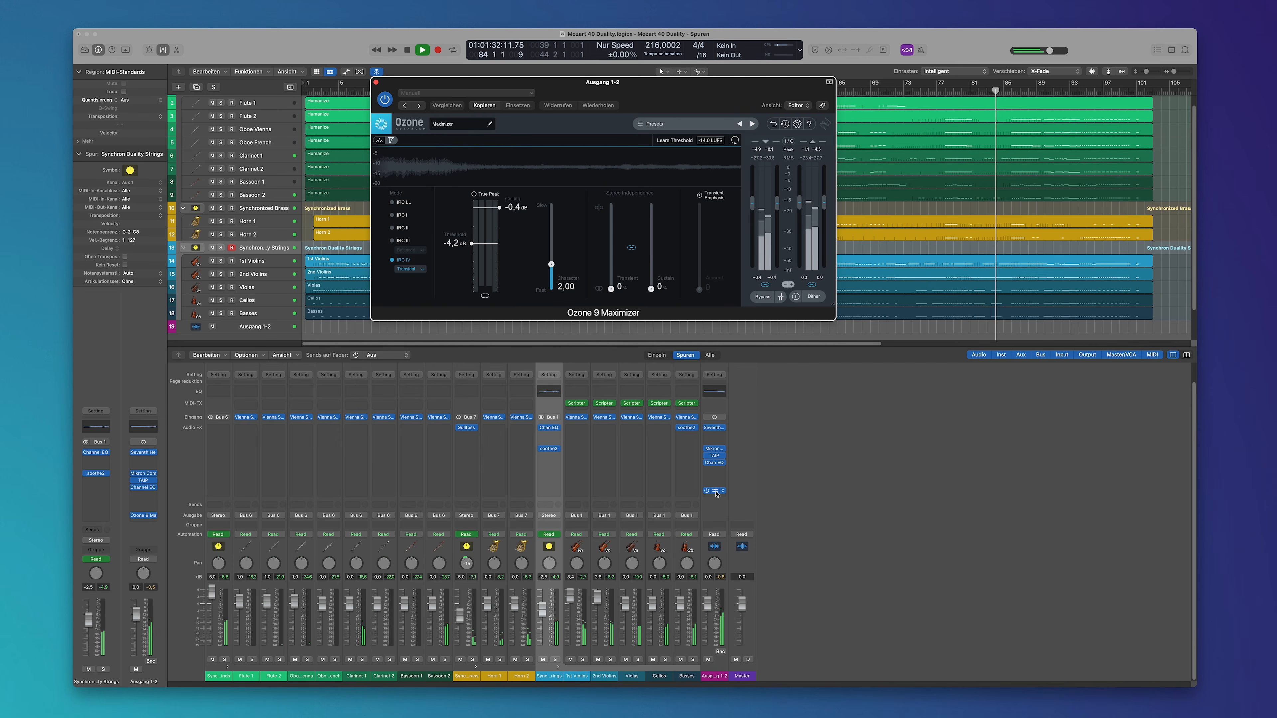
left_click(716, 492)
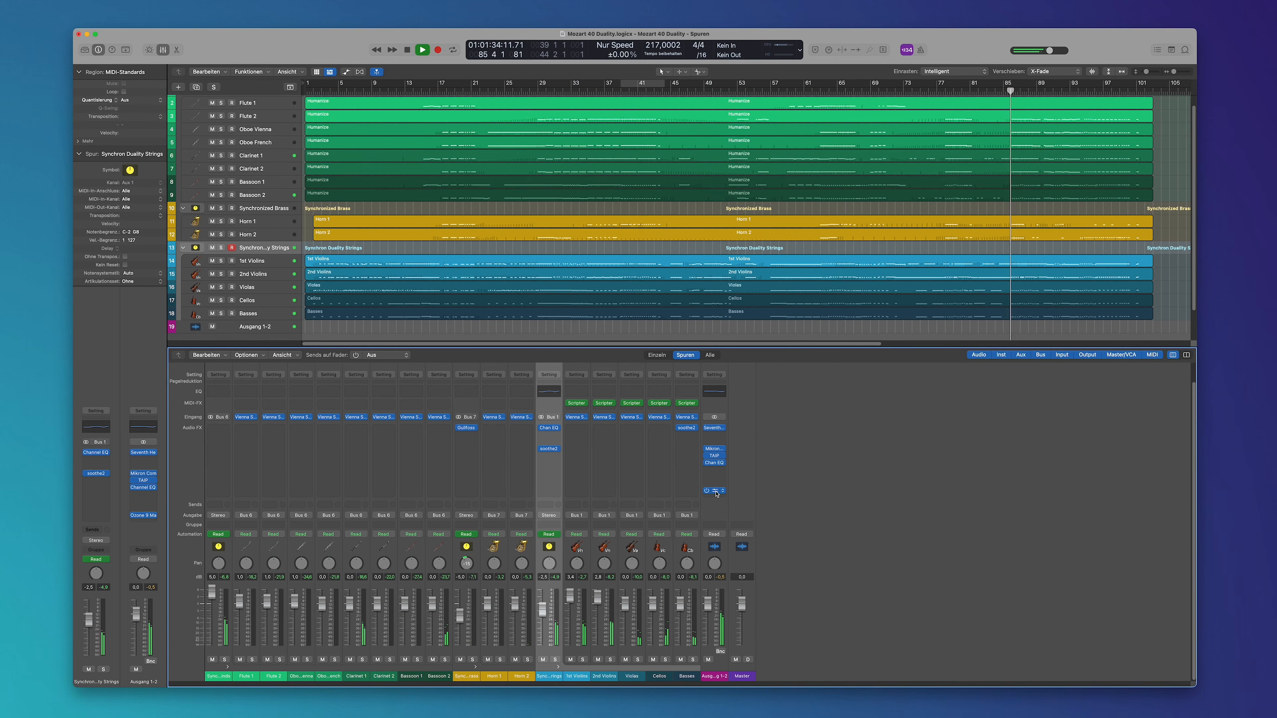